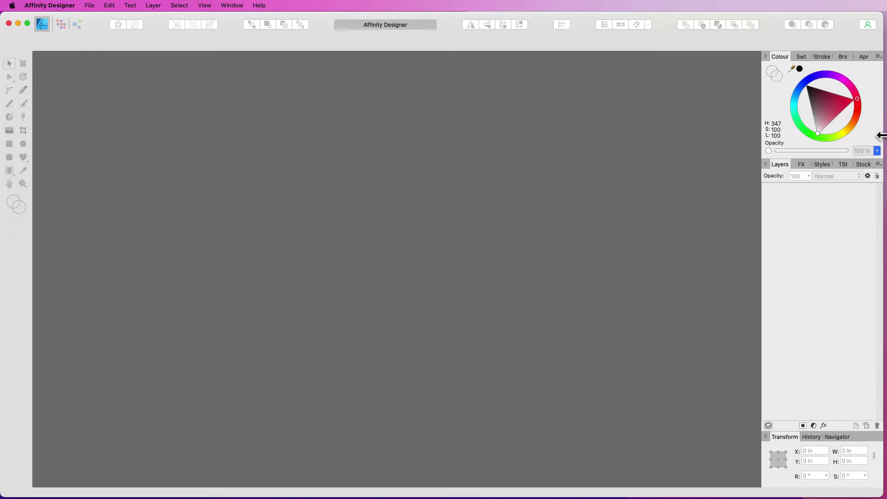
# Step: Switch to Chrome, scroll through the Pixabay animal results, then minimize the browser
pyautogui.press('super+Tab')
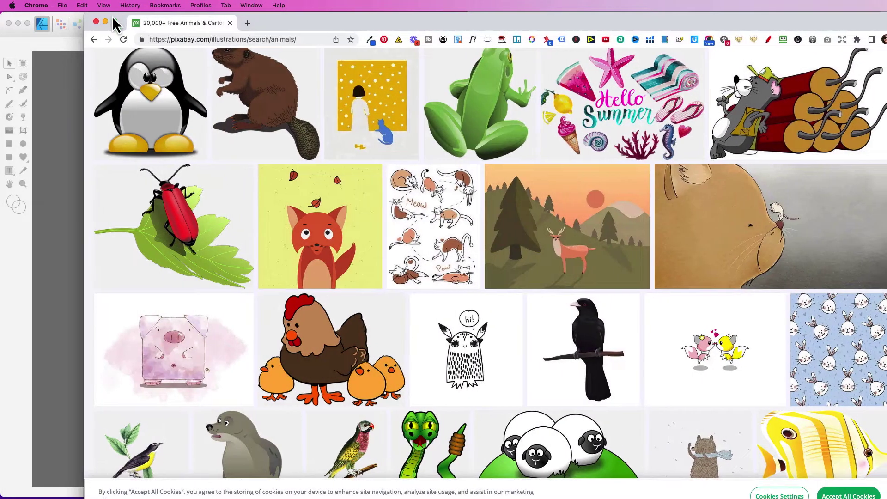
pyautogui.scroll(-7, 448, 224)
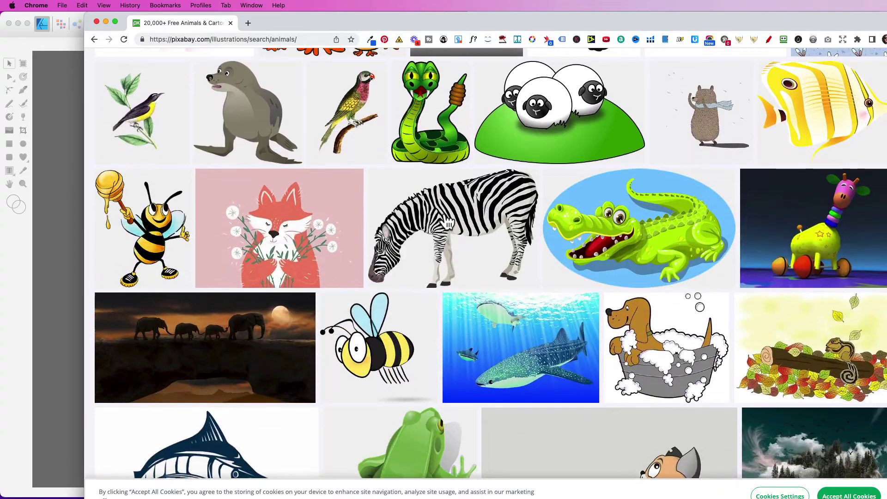
pyautogui.scroll(-5, 448, 223)
pyautogui.scroll(7, 545, 188)
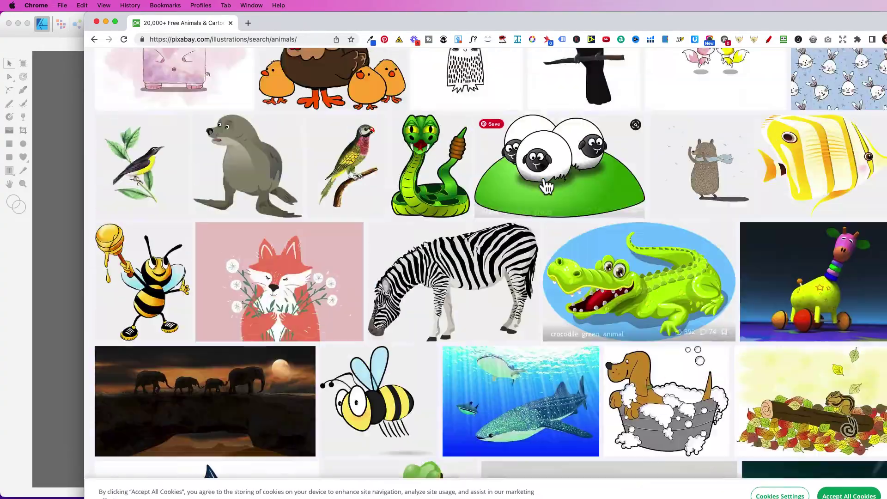
pyautogui.scroll(20, 546, 186)
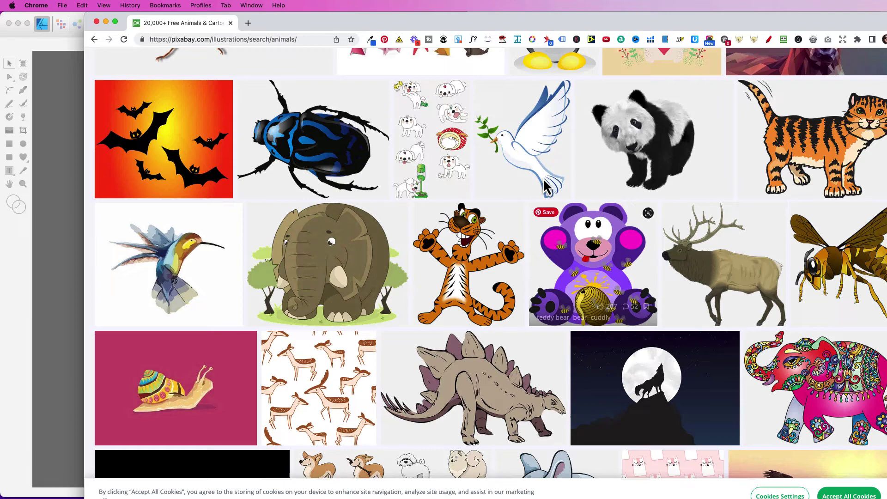
pyautogui.scroll(10, 546, 186)
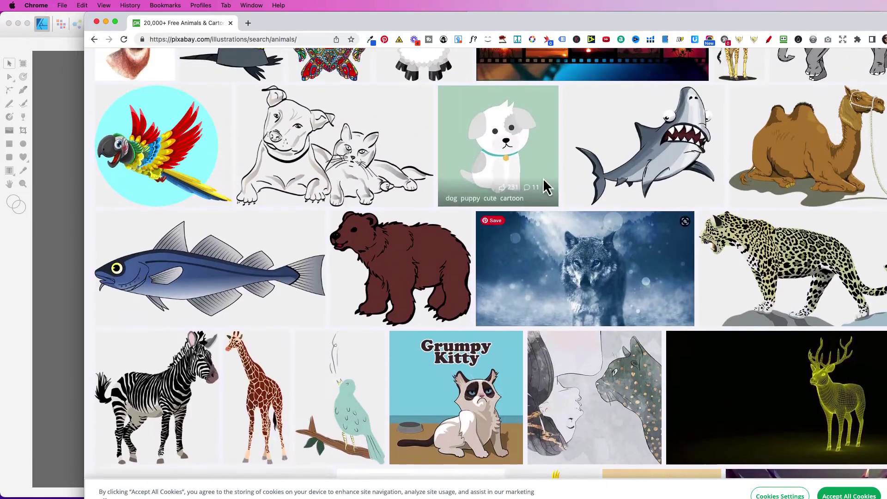
pyautogui.doubleClick(410, 24)
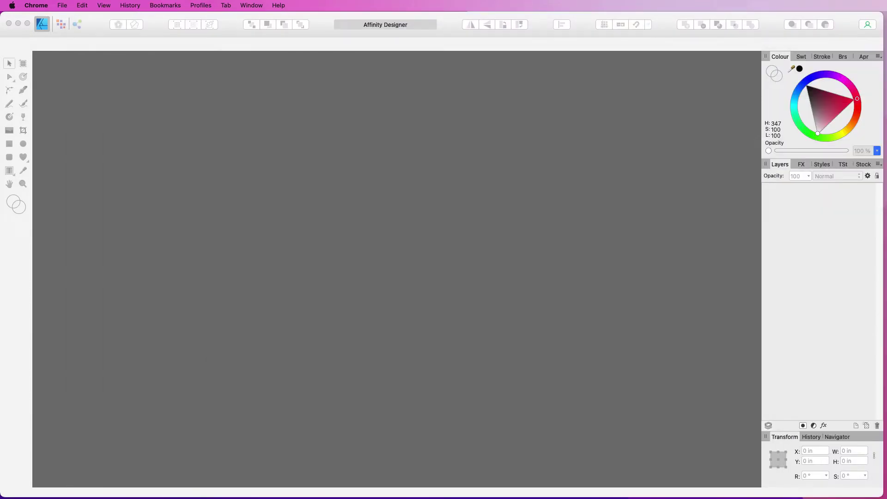
# Step: Bring up cats-7122943.png in Preview and nudge its window slightly upward
pyautogui.press('super+Tab')
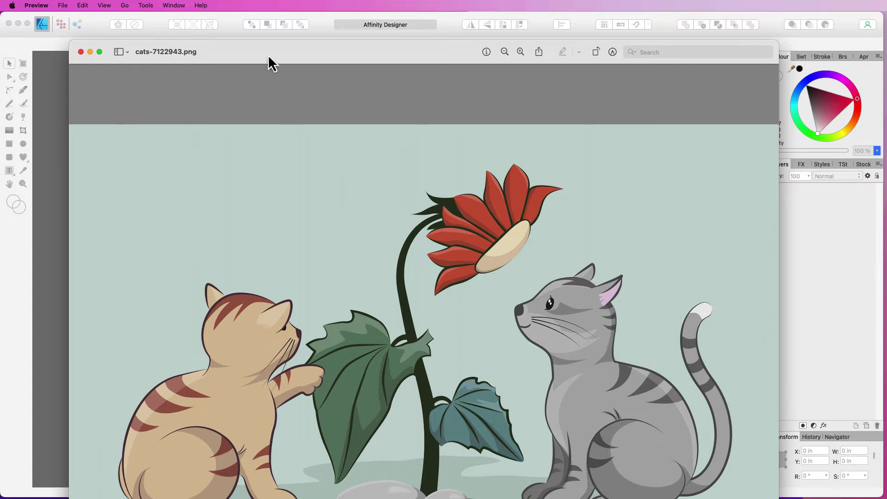
pyautogui.moveTo(268, 53); pyautogui.dragTo(276, 26)
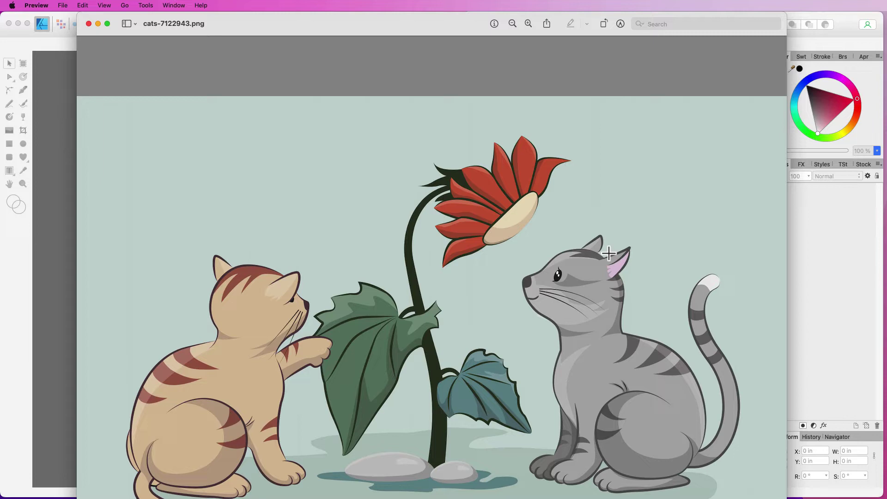
# Step: Set up a new Coloring Page With No Bleed document (8.5 × 11 in, 400 DPI) with Prefer Embedded images
pyautogui.click(790, 366)
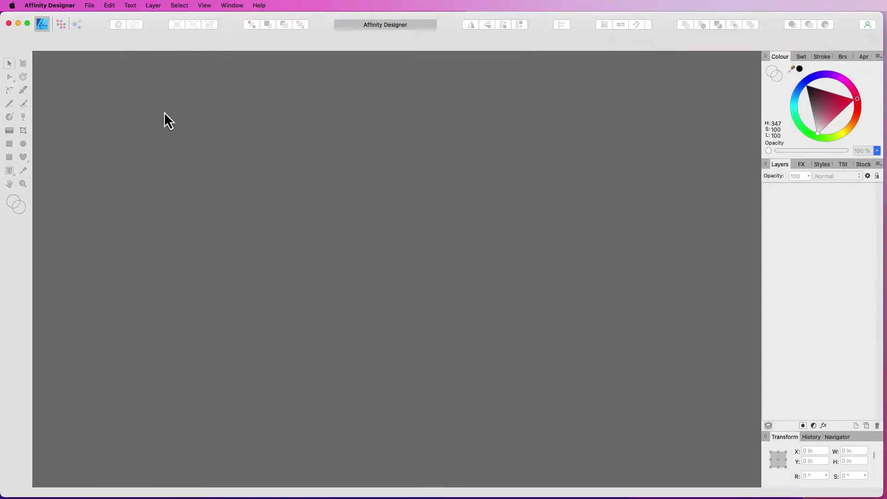
pyautogui.click(92, 6)
pyautogui.click(96, 20)
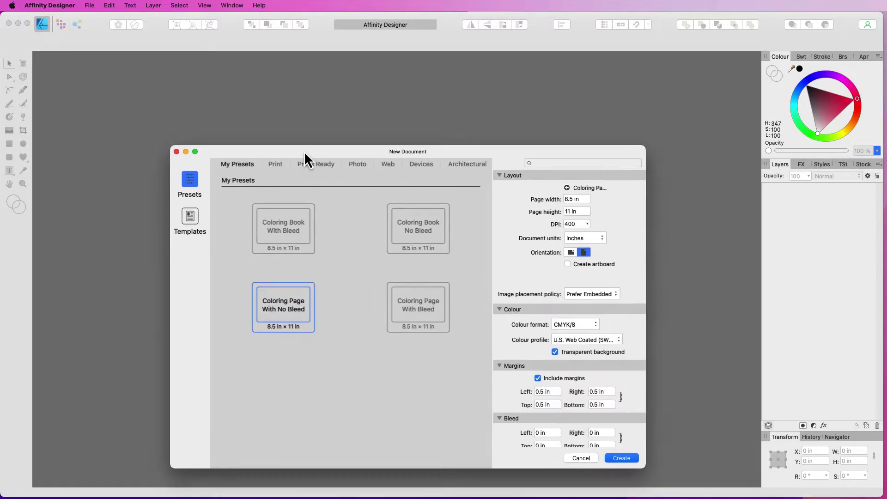
pyautogui.moveTo(304, 151); pyautogui.dragTo(281, 129)
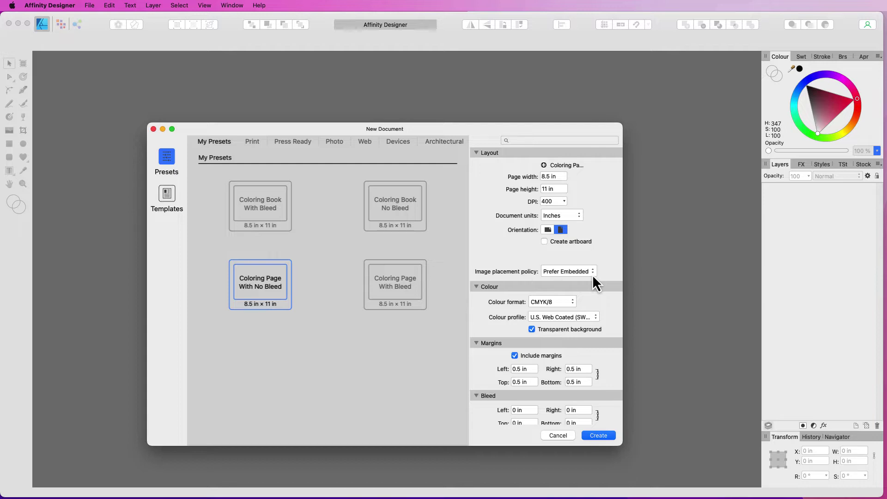
pyautogui.click(594, 273)
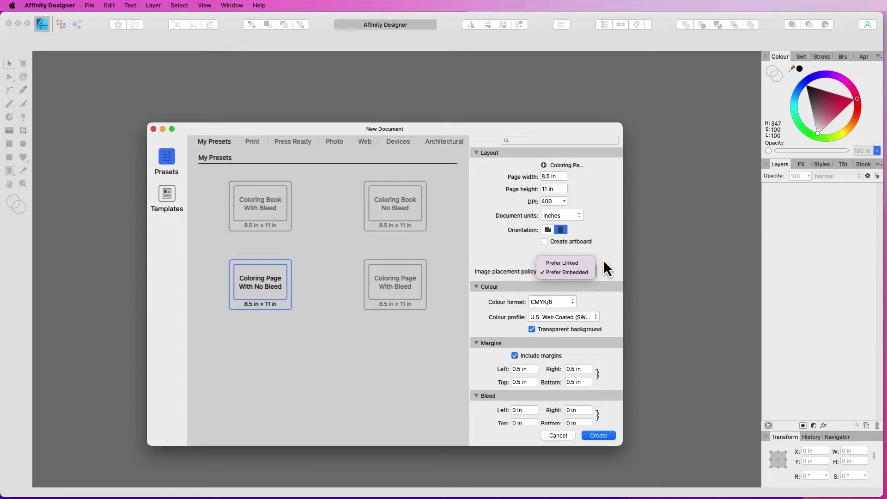
pyautogui.click(604, 260)
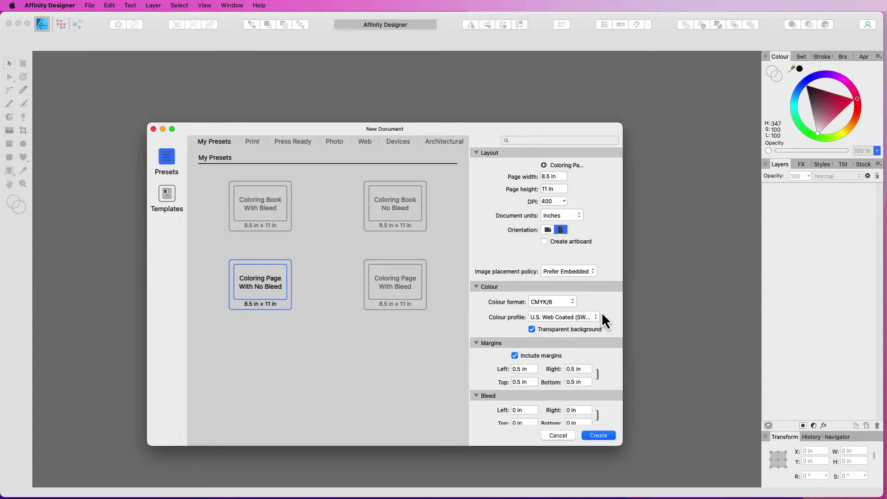
pyautogui.scroll(-1, 592, 313)
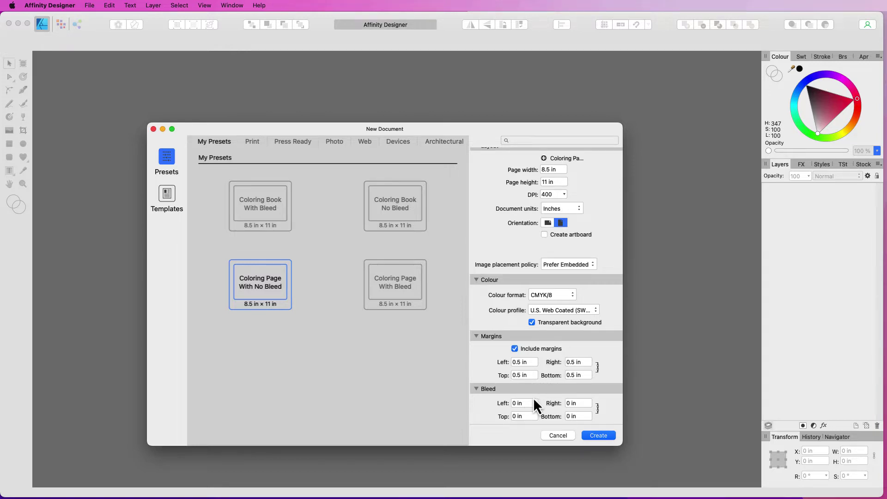
# Step: Create the transparent page and drop cats-7122943.png from Finder onto it
pyautogui.click(598, 436)
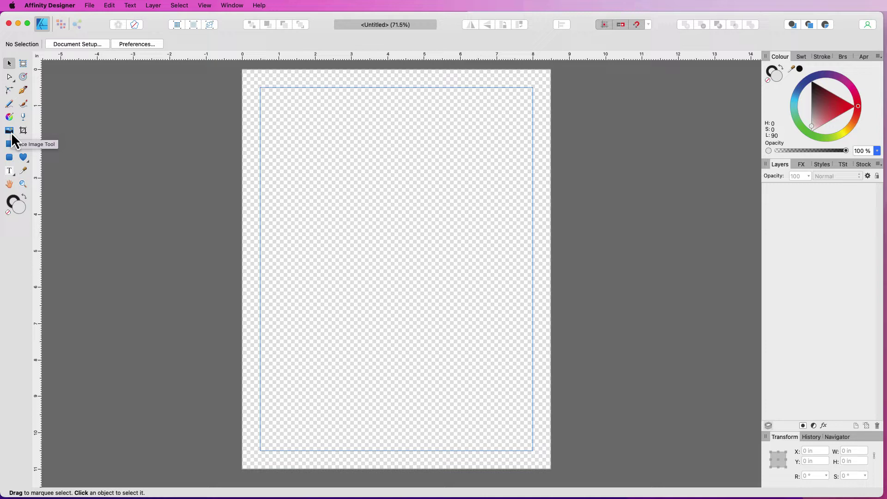
pyautogui.click(87, 8)
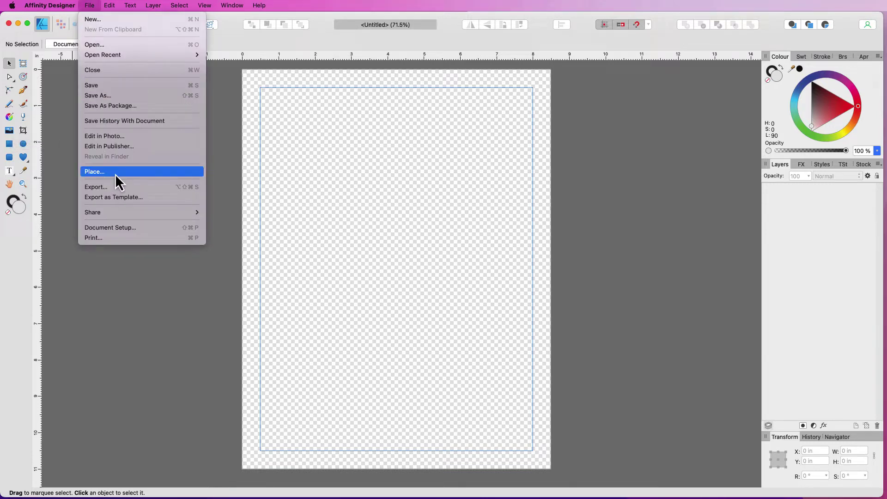
pyautogui.press('super+Tab')
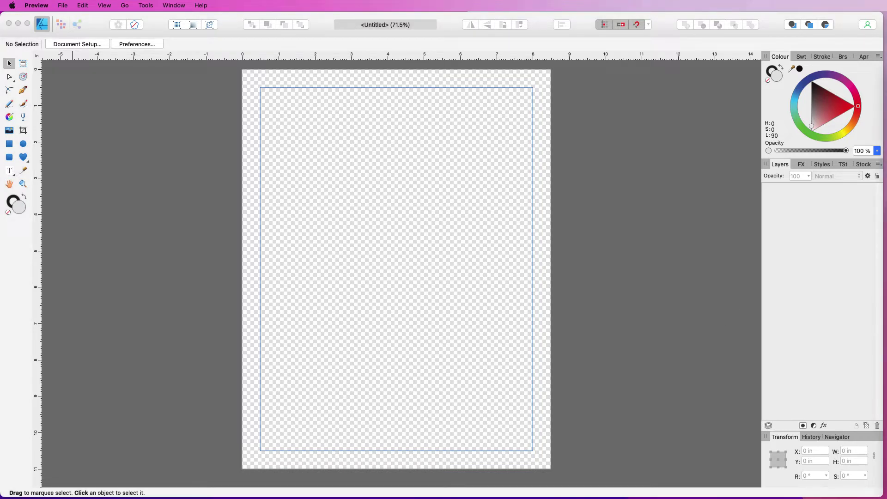
pyautogui.press('super+Tab')
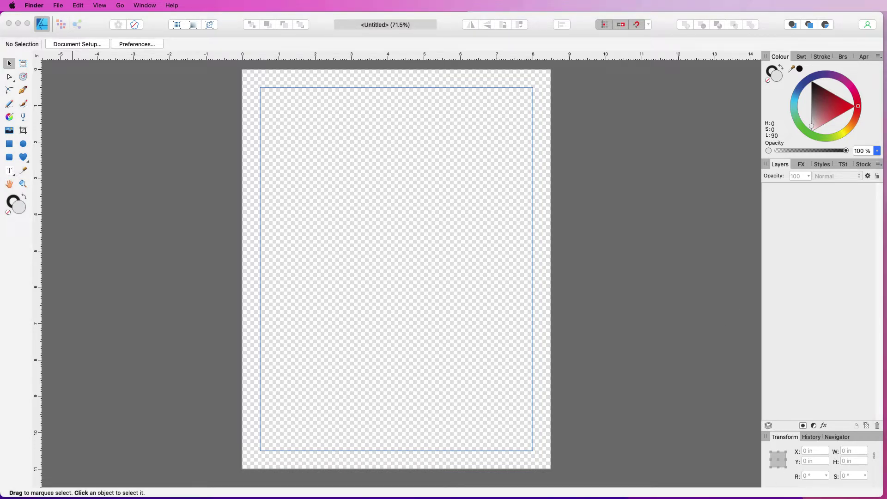
pyautogui.moveTo(883, 277); pyautogui.dragTo(306, 171)
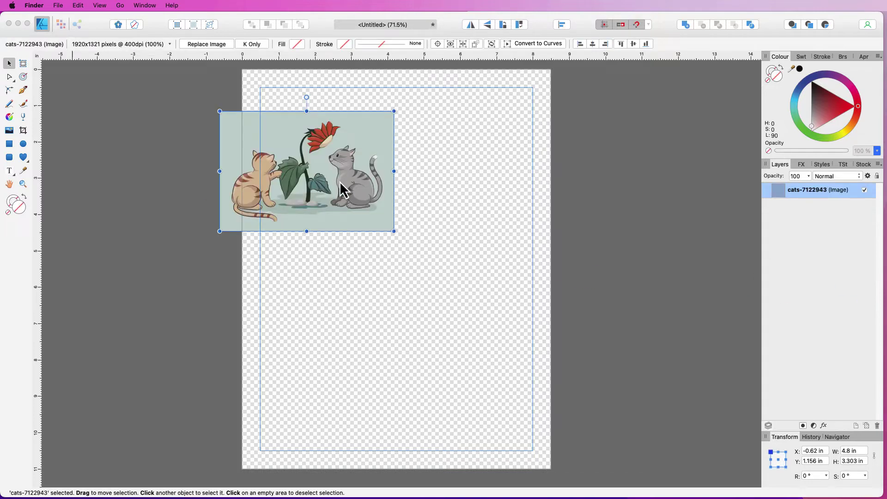
# Step: Enlarge the cats image to about 8.32 × 5.724 in, aligned to the page's left edge, viewed at 100%
pyautogui.moveTo(394, 232); pyautogui.dragTo(504, 322)
pyautogui.moveTo(406, 217); pyautogui.dragTo(432, 250)
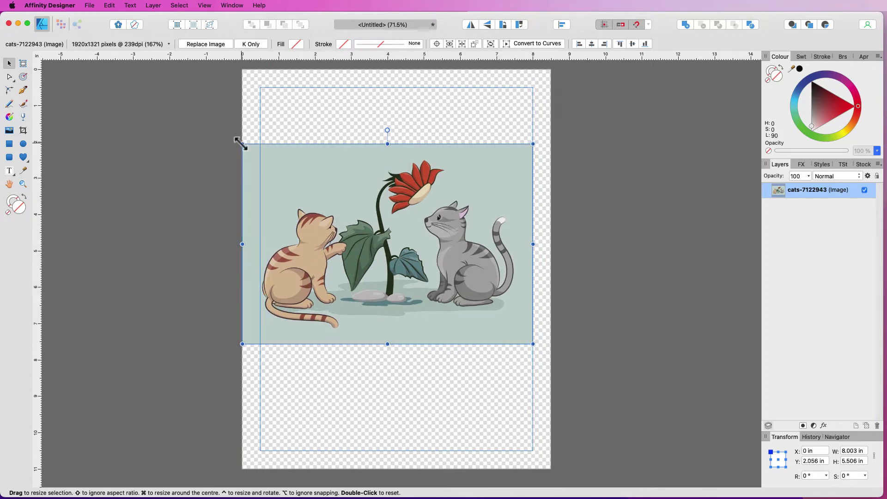
pyautogui.moveTo(241, 143); pyautogui.dragTo(230, 135)
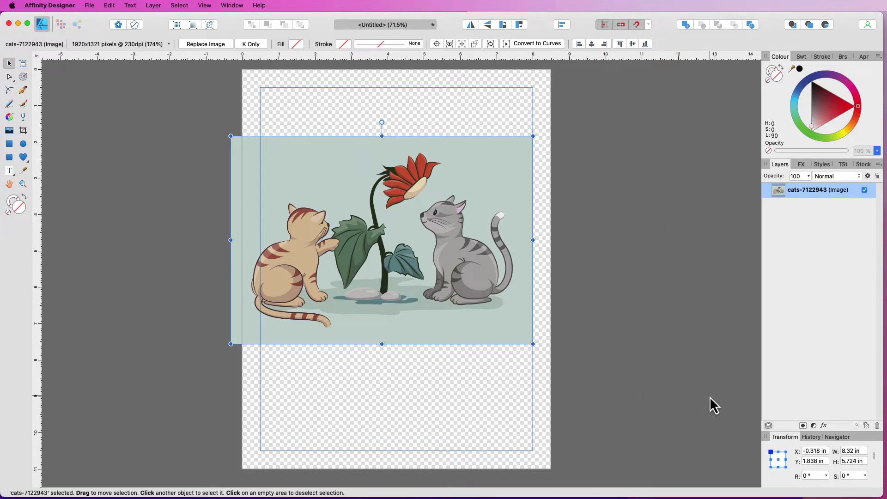
pyautogui.press('super+1')
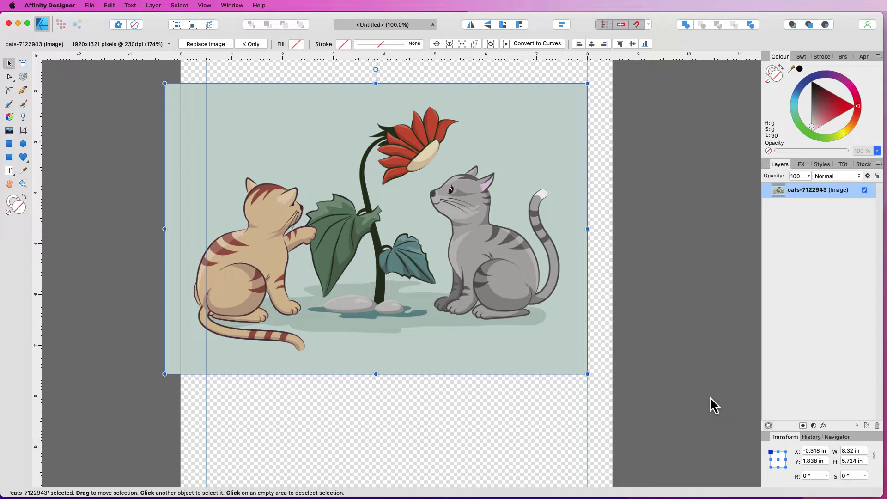
# Step: Duplicate the cats image layer, lock and hide the lower original, and reselect the top copy
pyautogui.rightClick(842, 190)
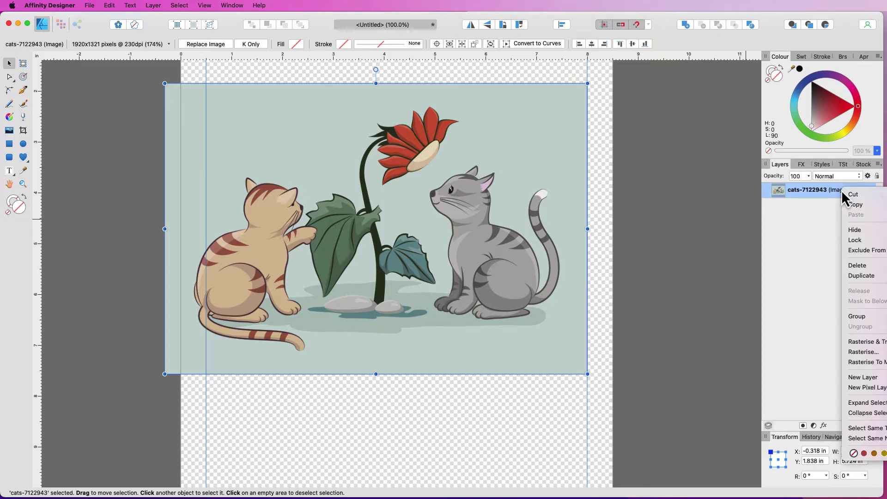
pyautogui.click(863, 276)
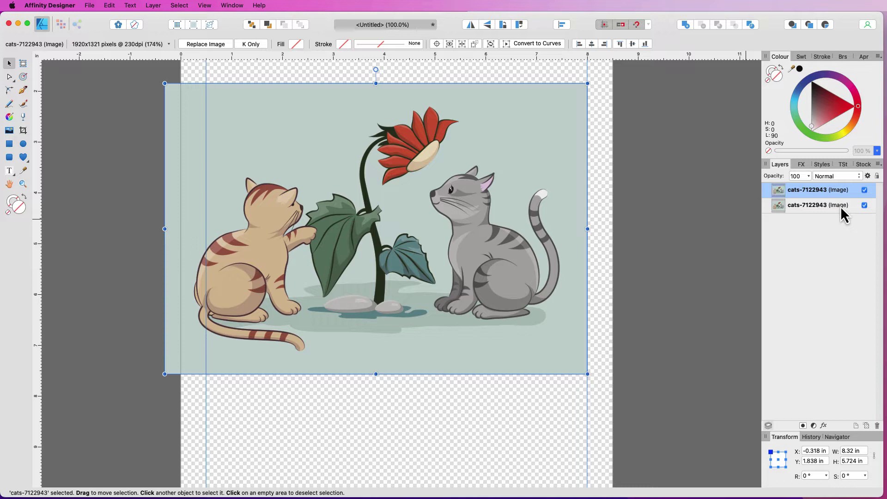
pyautogui.click(841, 206)
pyautogui.click(876, 176)
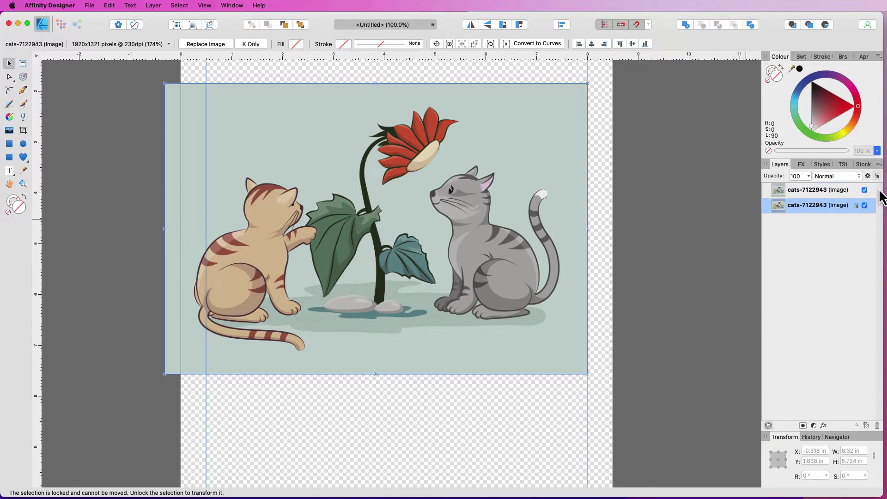
pyautogui.click(864, 205)
pyautogui.press('Escape')
pyautogui.click(422, 119)
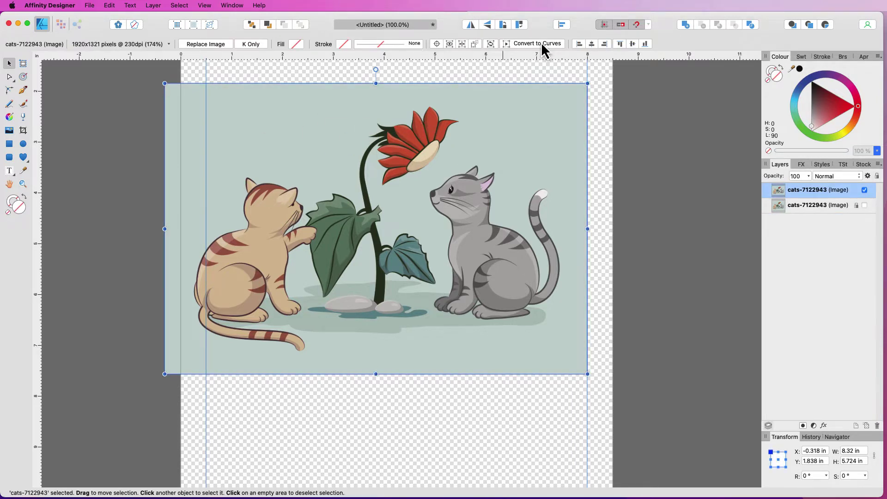
# Step: In the Pixel persona, start a magnetic Freehand Selection lasso at the grey cat's nose
pyautogui.click(63, 24)
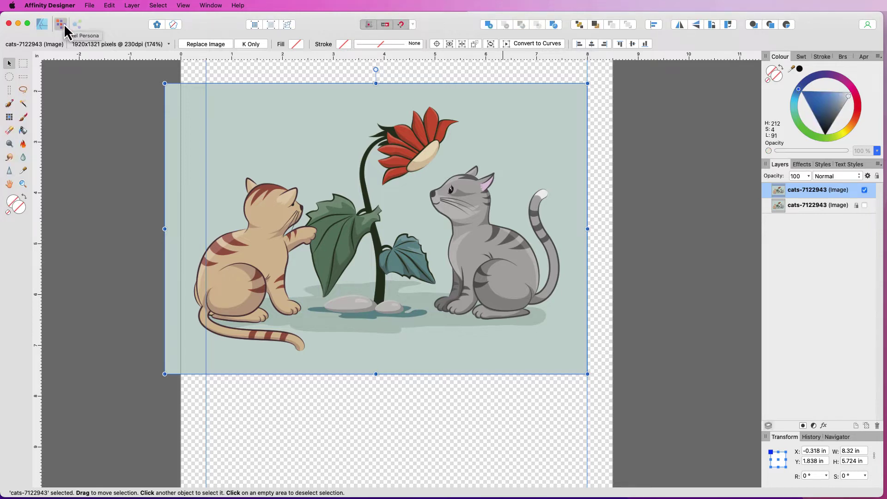
pyautogui.click(23, 91)
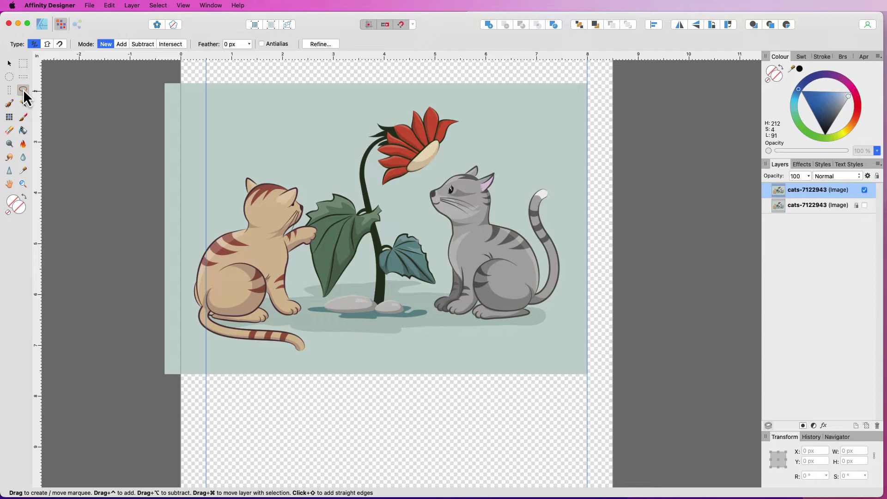
pyautogui.click(60, 44)
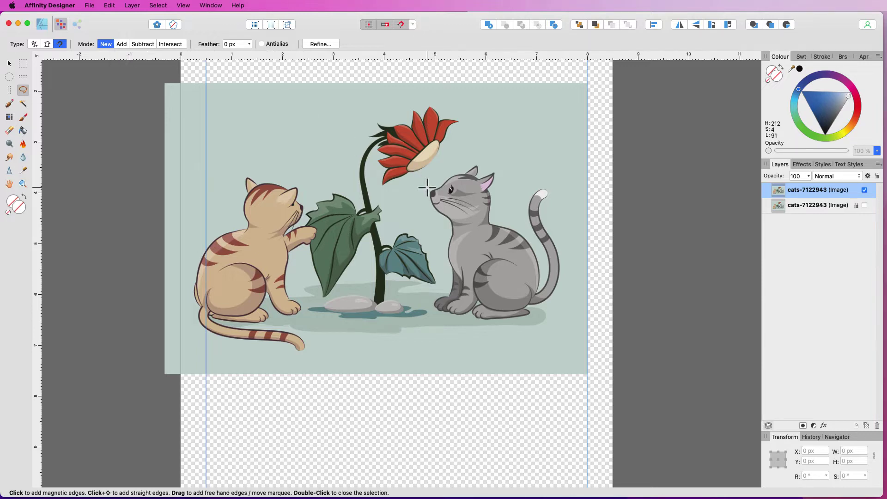
pyautogui.scroll(2, 426, 187)
pyautogui.scroll(2, 471, 157)
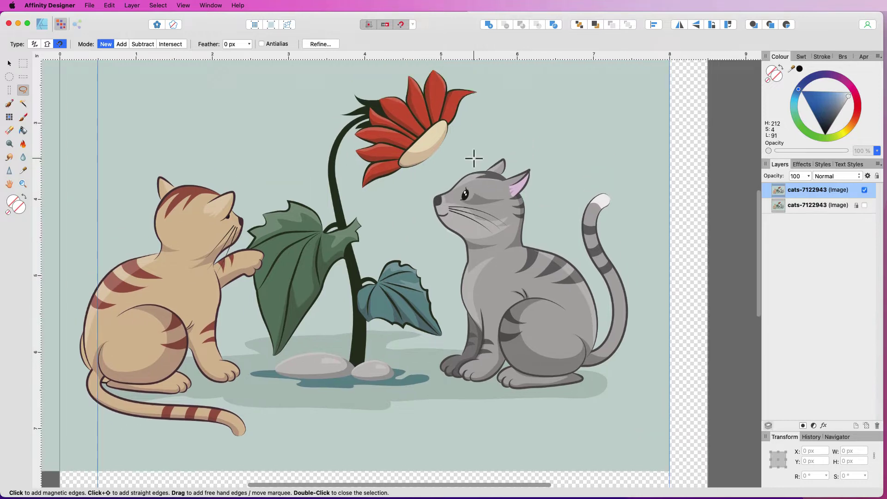
pyautogui.click(440, 194)
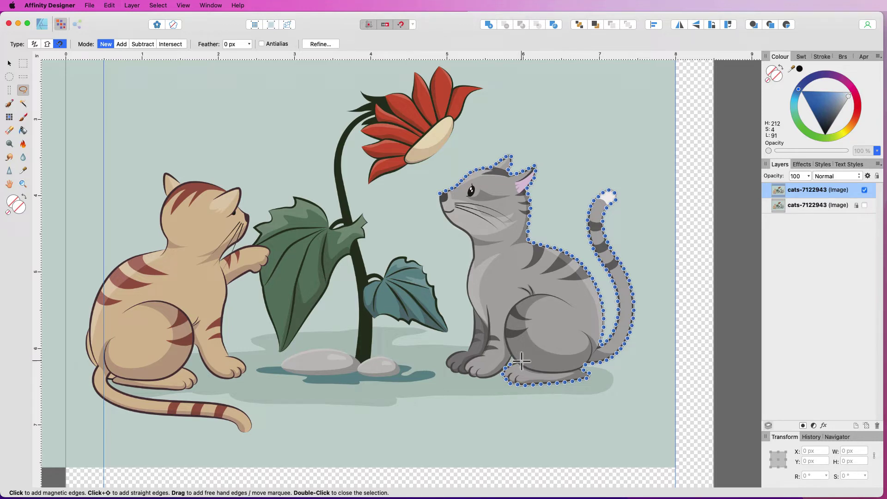
# Step: Finish the magnetic lasso around the grey cat, closing it at the starting node
pyautogui.scroll(2, 521, 361)
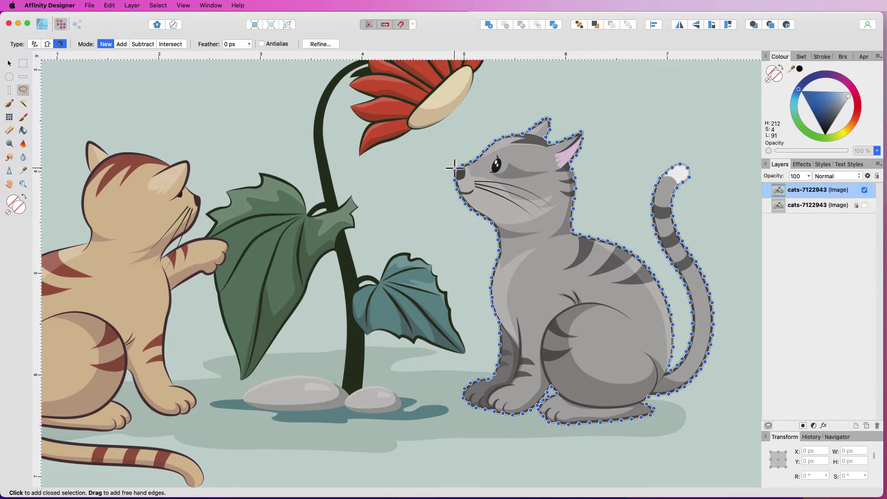
pyautogui.click(454, 168)
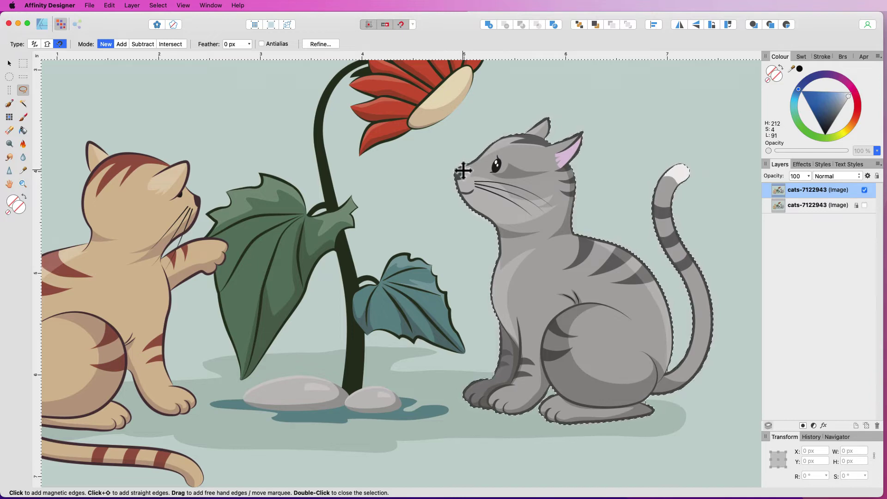
pyautogui.scroll(-5, 463, 171)
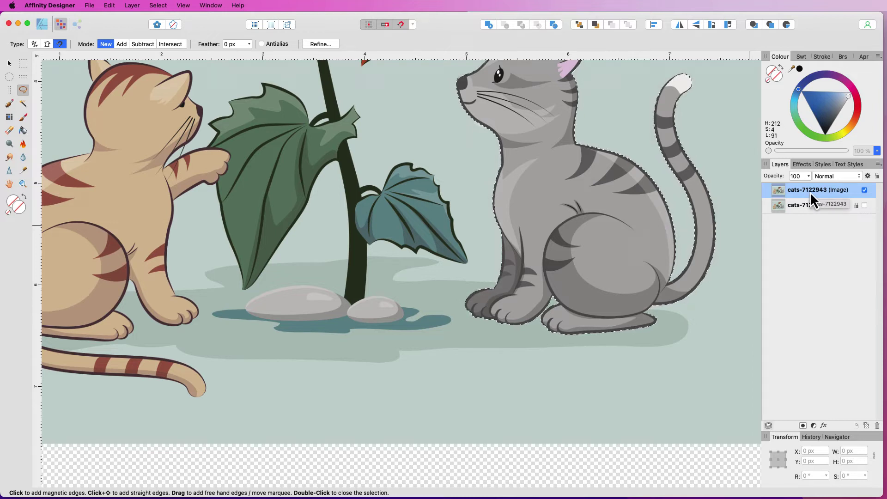
# Step: Rasterise the cats image layer into pixels
pyautogui.rightClick(810, 192)
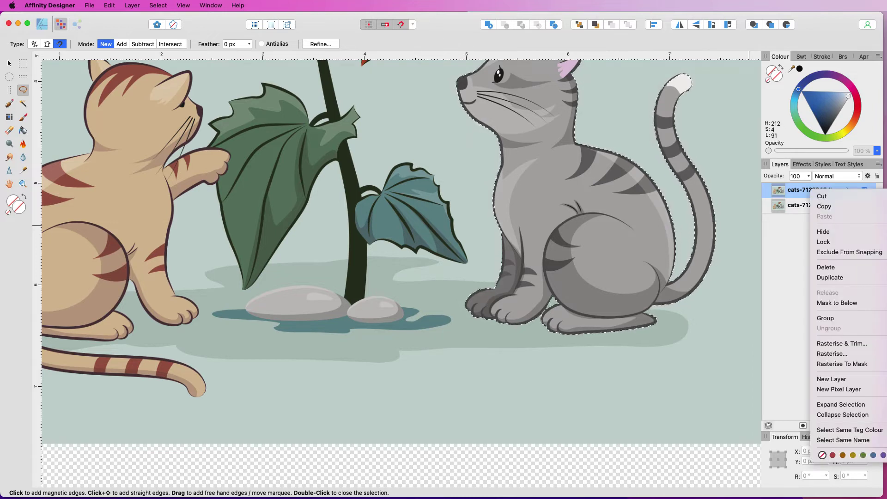
pyautogui.click(880, 181)
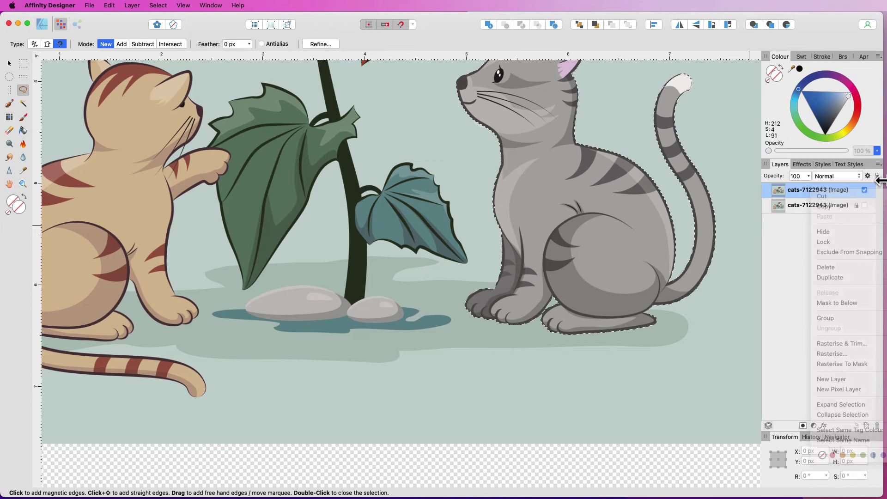
pyautogui.moveTo(879, 191); pyautogui.dragTo(873, 192)
pyautogui.rightClick(781, 192)
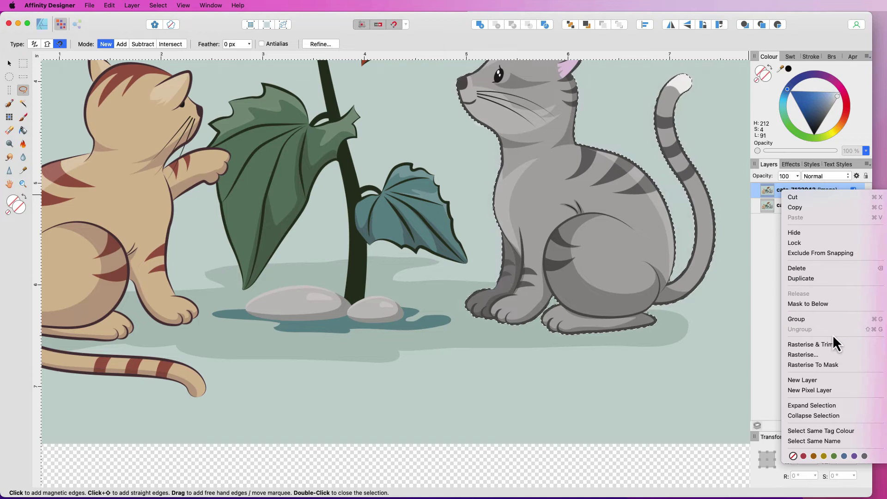
pyautogui.click(814, 357)
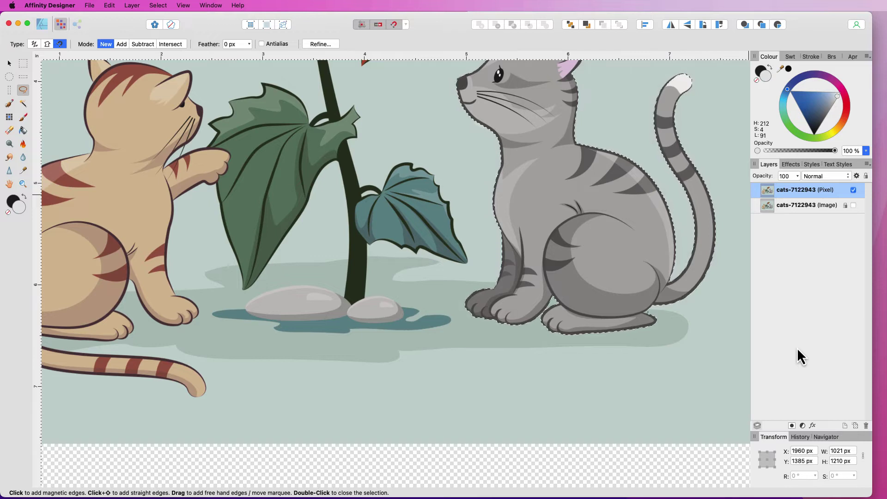
# Step: Copy the selected grey cat to its own layer, hide the full picture beneath, and deselect
pyautogui.press('super+j')
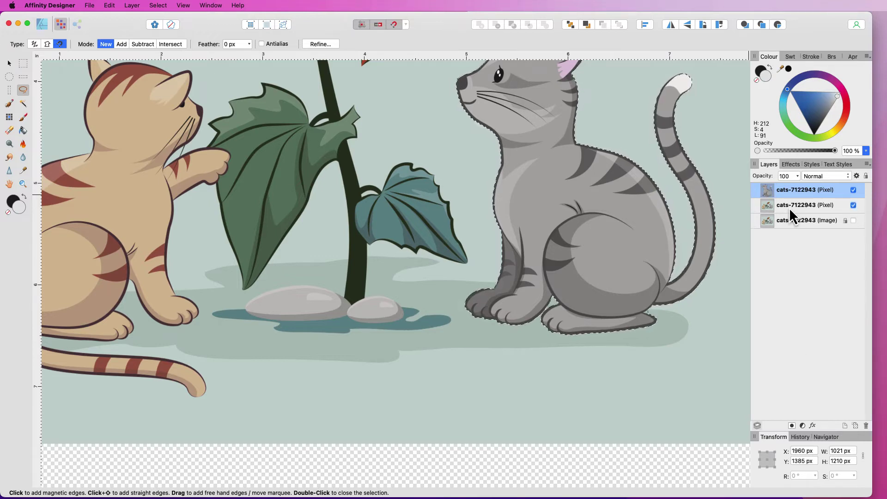
pyautogui.click(853, 205)
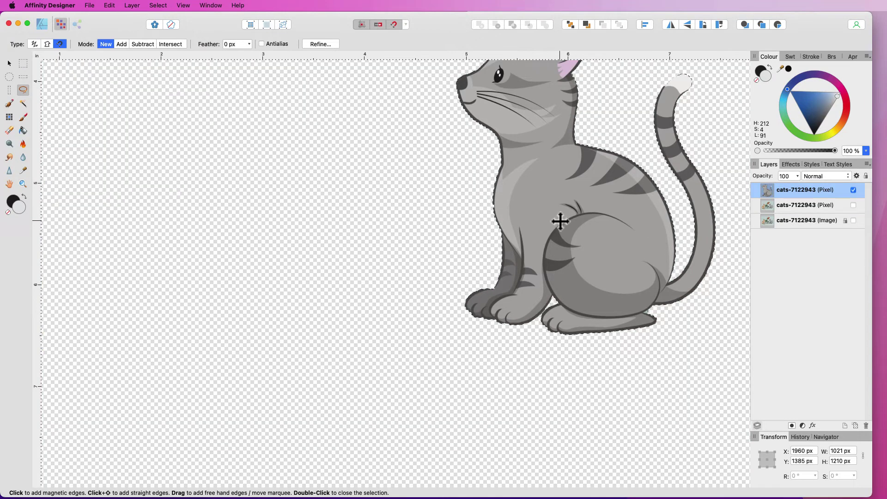
pyautogui.press('super+0')
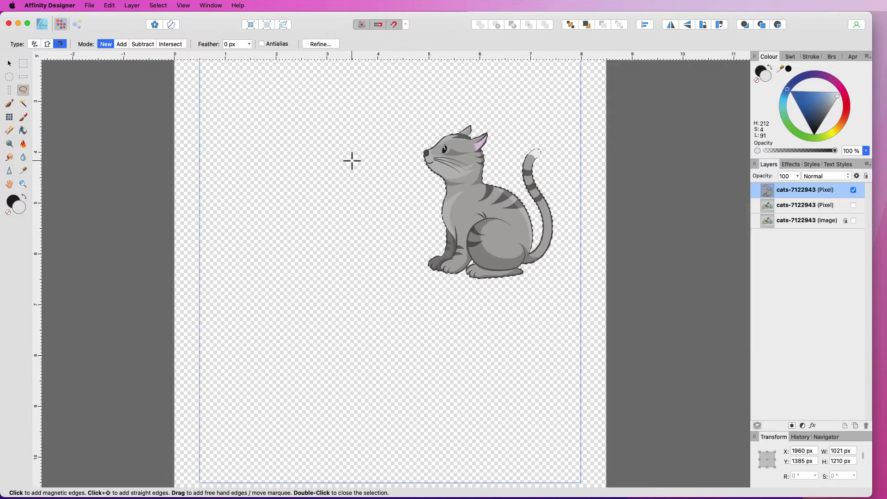
pyautogui.press('super+d')
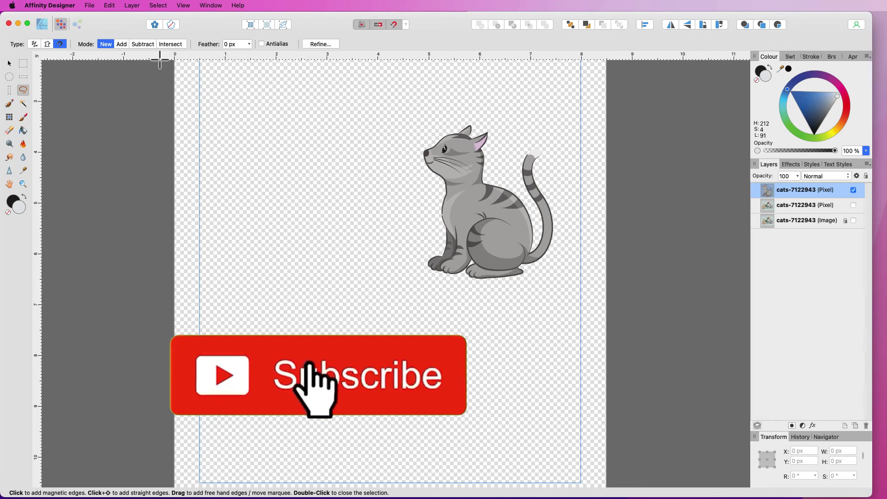
# Step: With the Move tool, shift the grey cat left and up, then scale it to 3.426 × 4.06 in
pyautogui.click(9, 63)
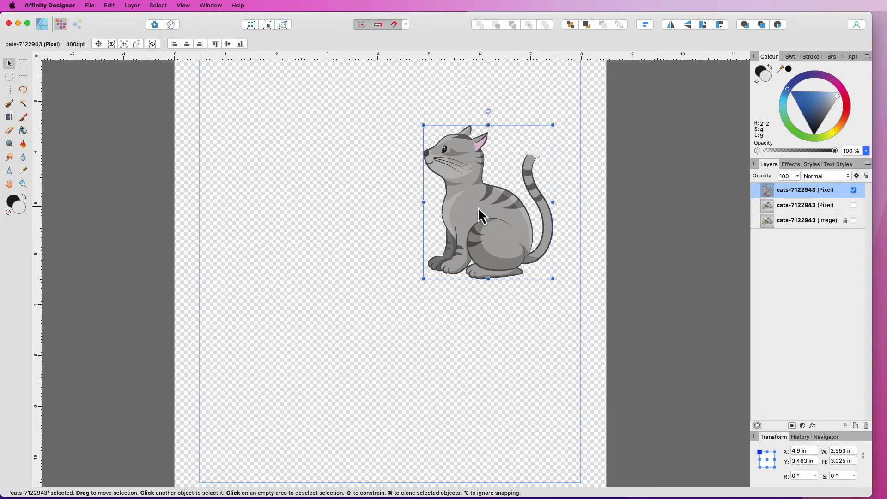
pyautogui.moveTo(479, 212); pyautogui.dragTo(388, 202)
pyautogui.moveTo(462, 269); pyautogui.dragTo(507, 322)
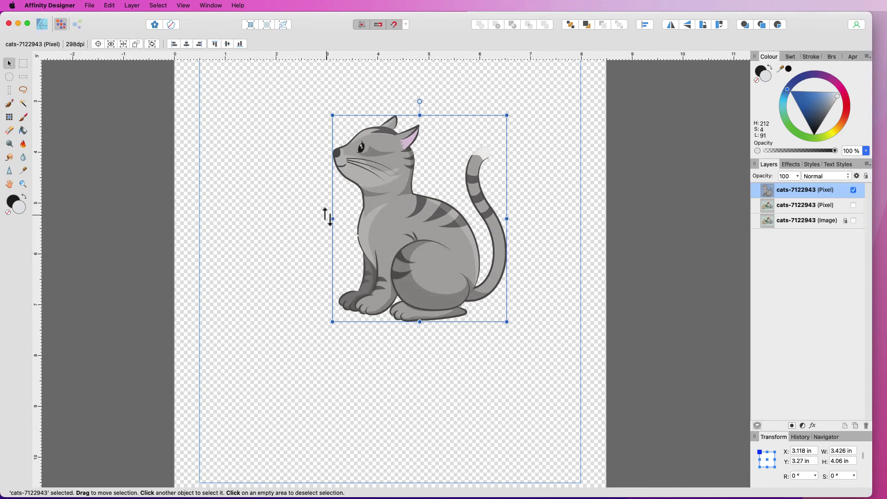
# Step: Open thumbnail copy.jpg from the Pictures folder as a new document
pyautogui.click(90, 6)
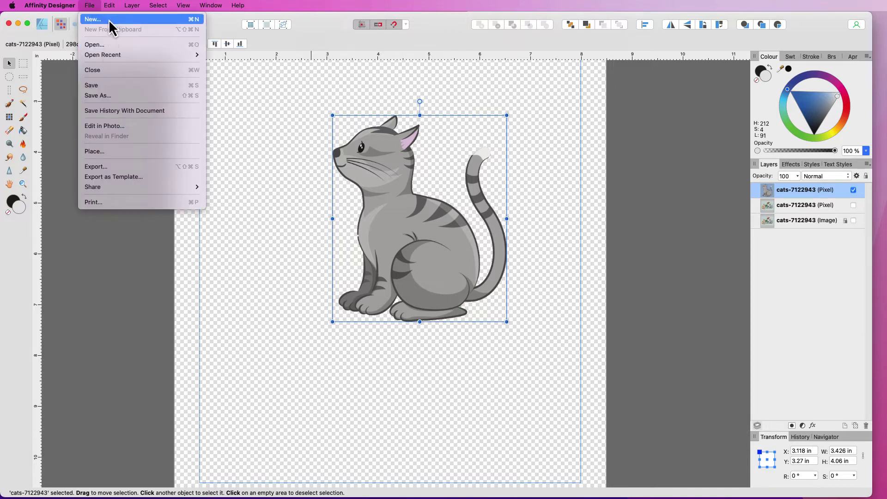
pyautogui.click(742, 110)
pyautogui.click(90, 5)
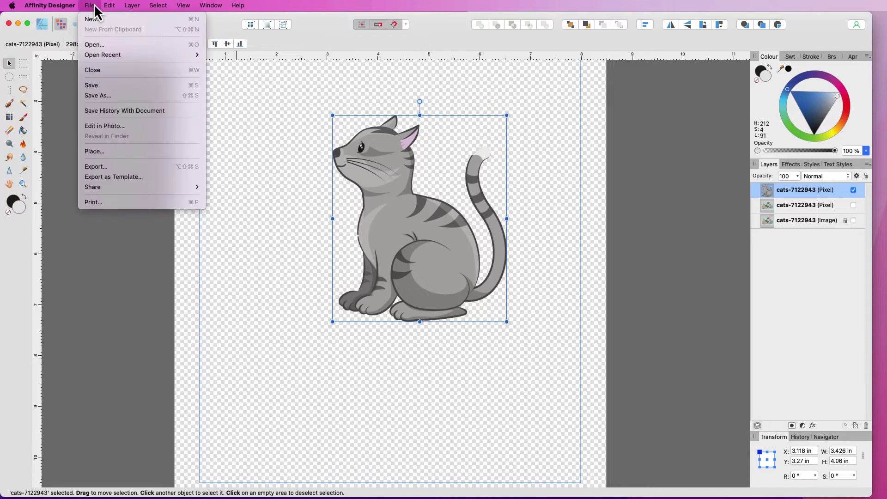
pyautogui.click(97, 46)
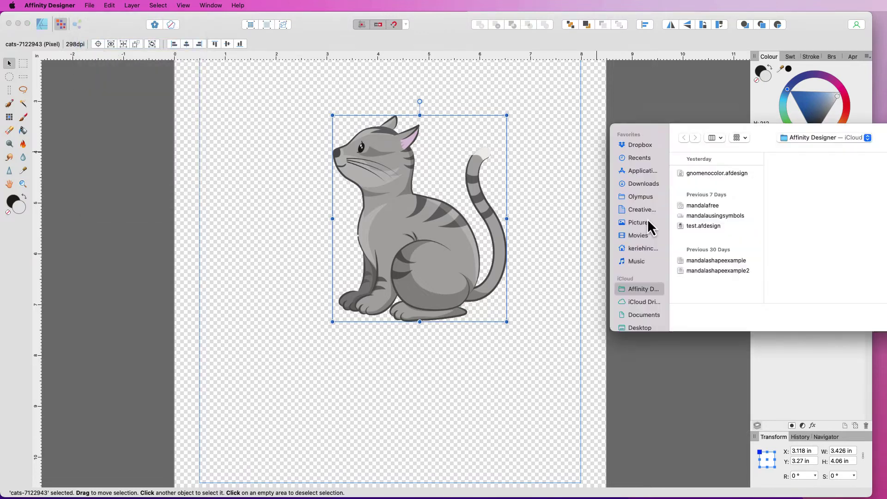
pyautogui.click(642, 224)
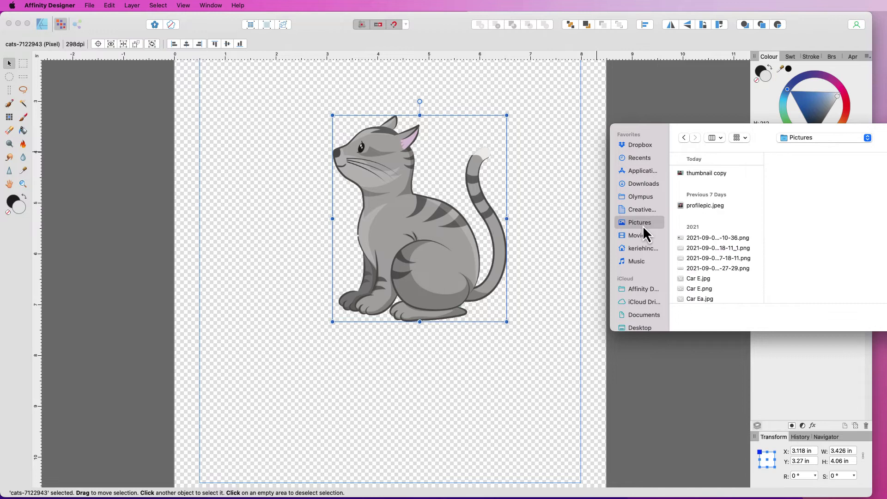
pyautogui.click(717, 175)
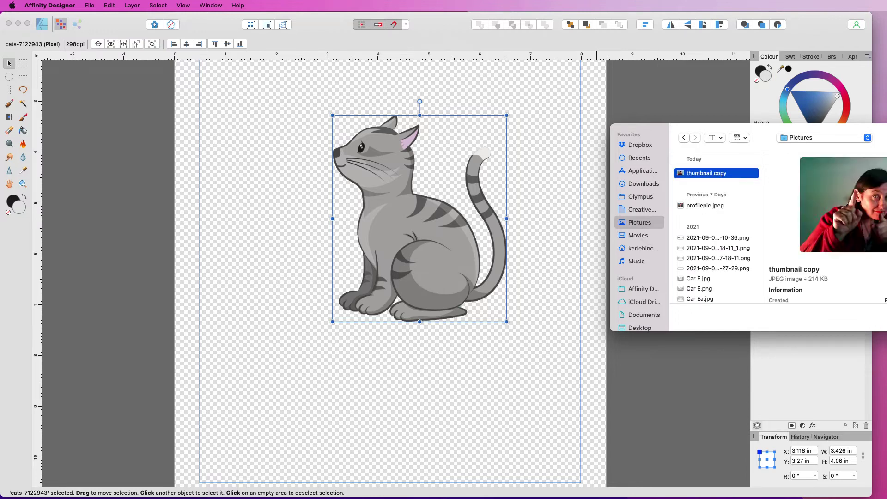
pyautogui.press('Return')
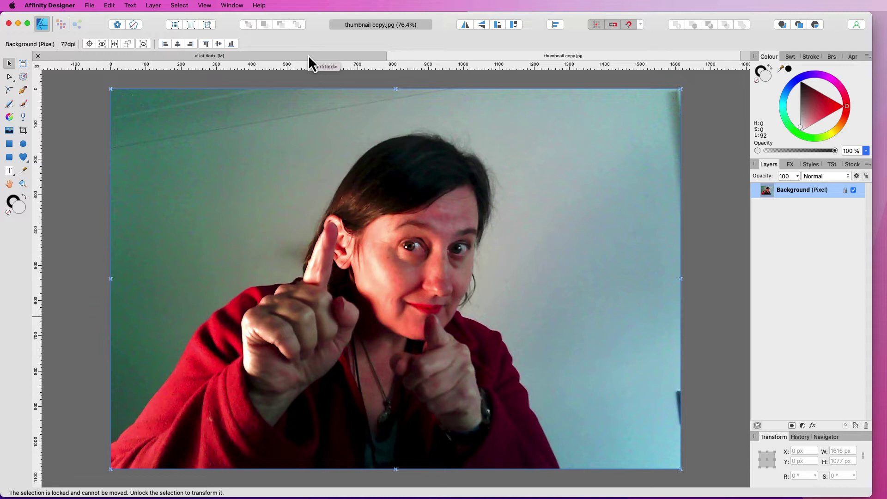
# Step: Duplicate the Background layer and hide the lower original copy
pyautogui.rightClick(791, 194)
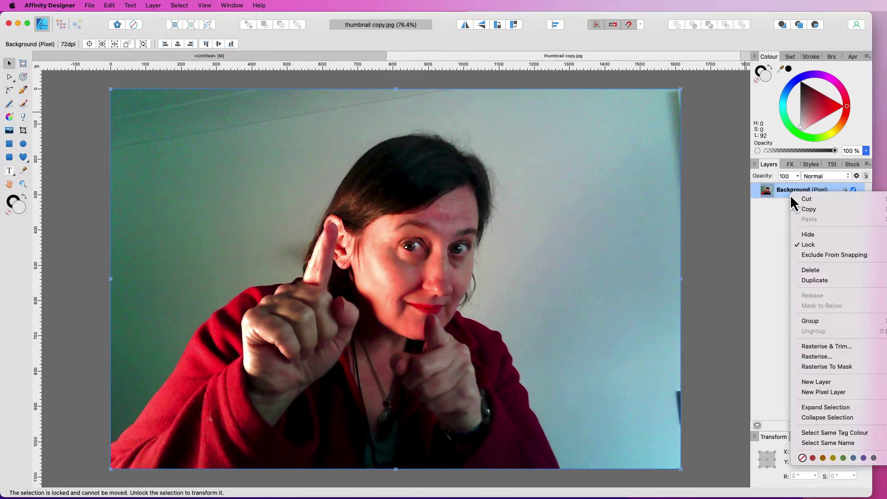
pyautogui.click(821, 283)
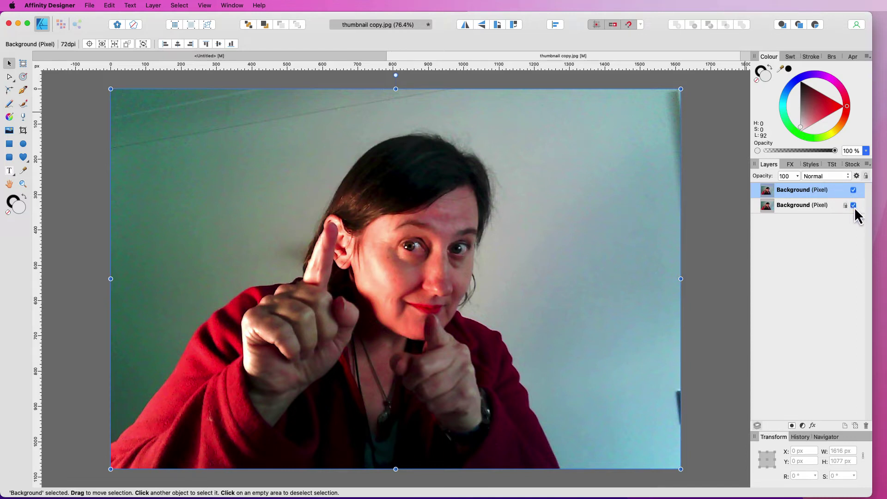
pyautogui.click(854, 206)
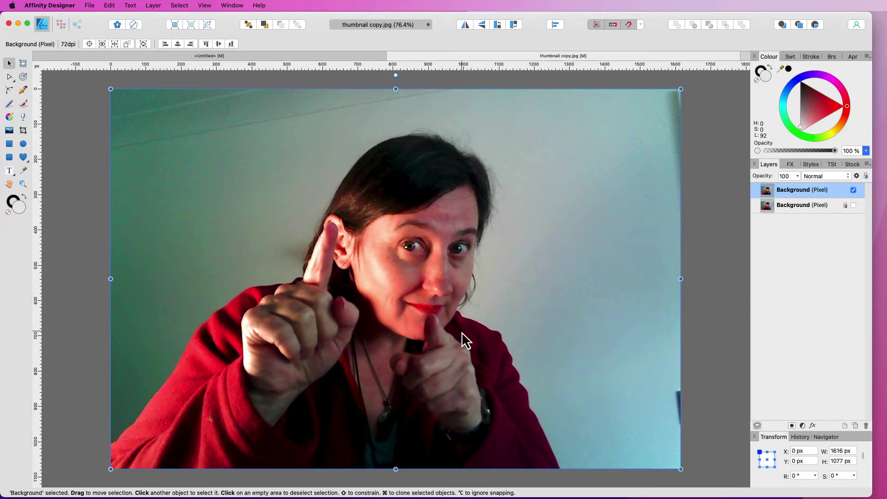
# Step: In the Pixel persona, trace a closed freehand selection around the woman, starting at her lower-left sleeve
pyautogui.click(63, 27)
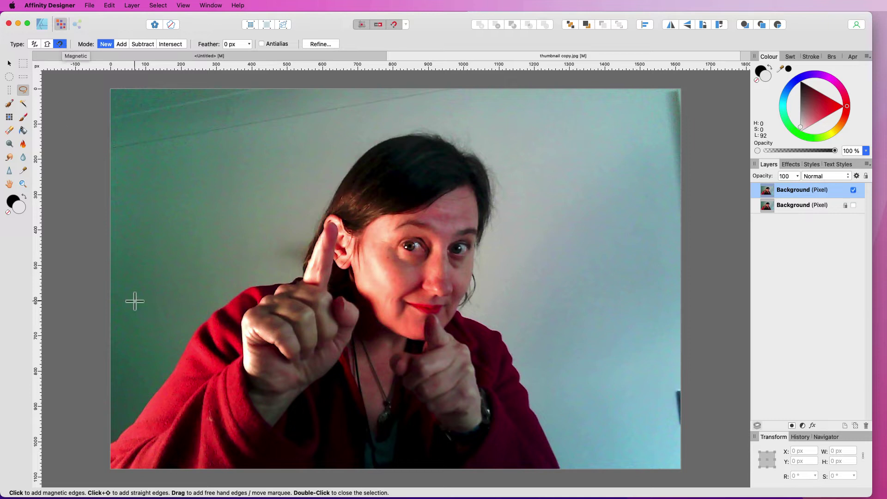
pyautogui.click(110, 442)
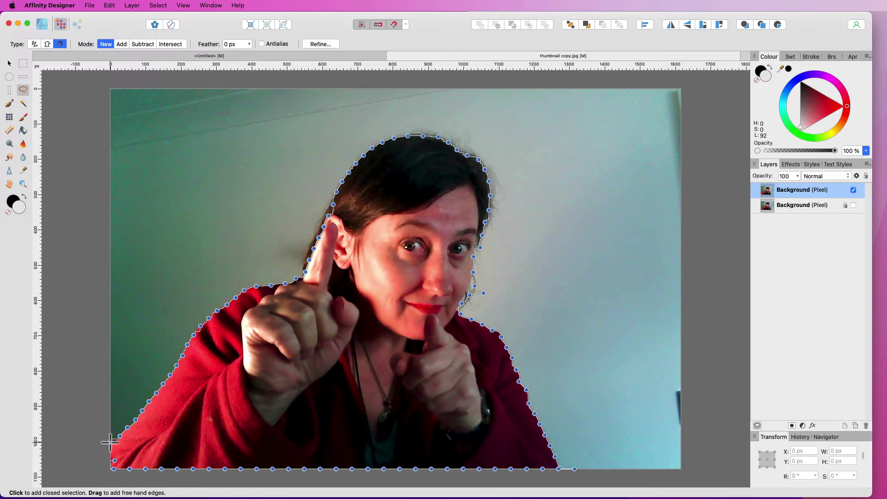
pyautogui.click(115, 457)
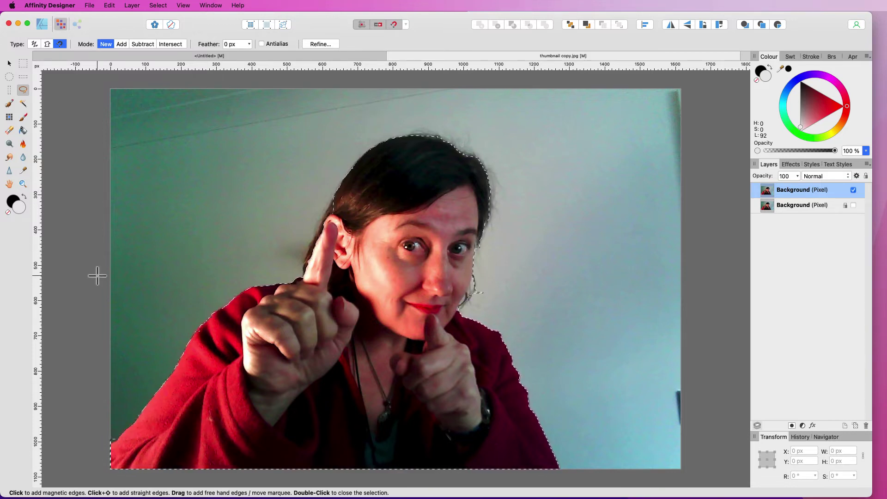
# Step: Open Refine Selection and matte-brush the edge beside the woman's raised finger
pyautogui.press('alt')
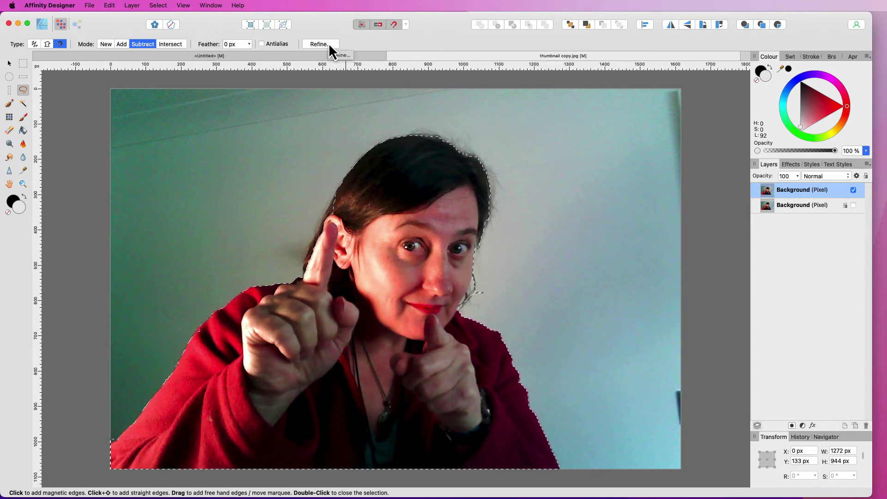
pyautogui.click(324, 44)
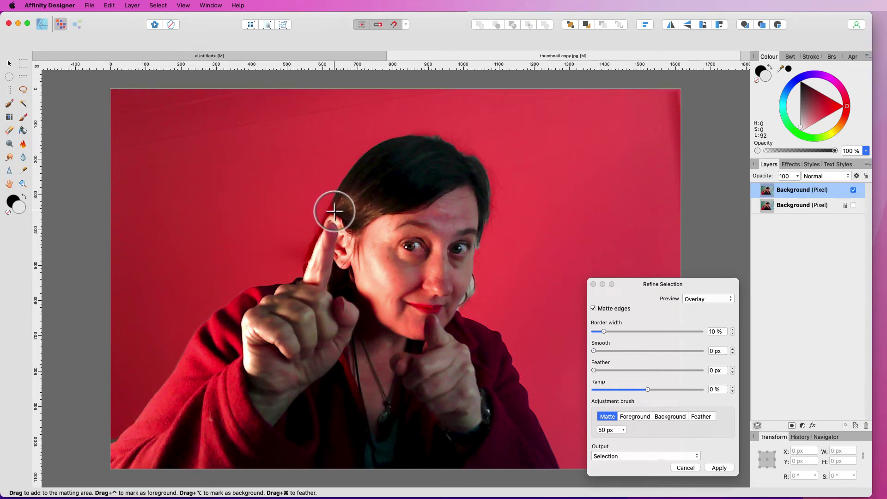
pyautogui.moveTo(334, 206); pyautogui.dragTo(297, 287)
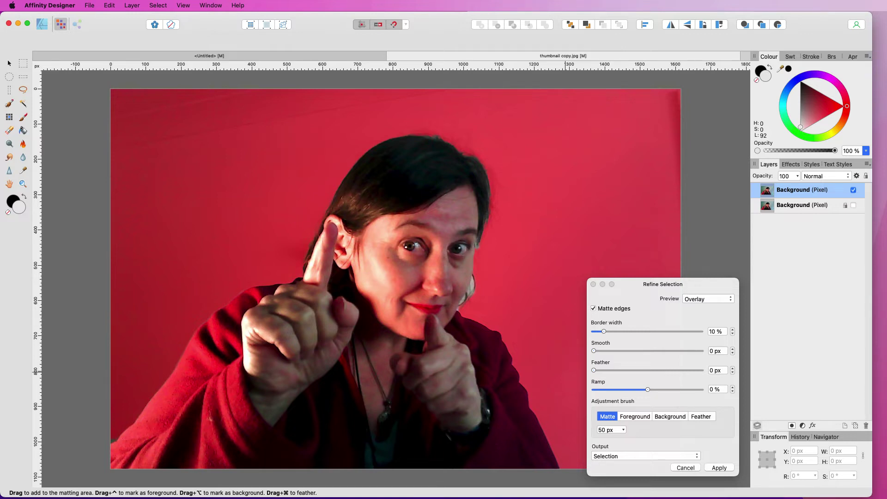
# Step: Apply the refined selection and rasterise the top layer
pyautogui.click(726, 470)
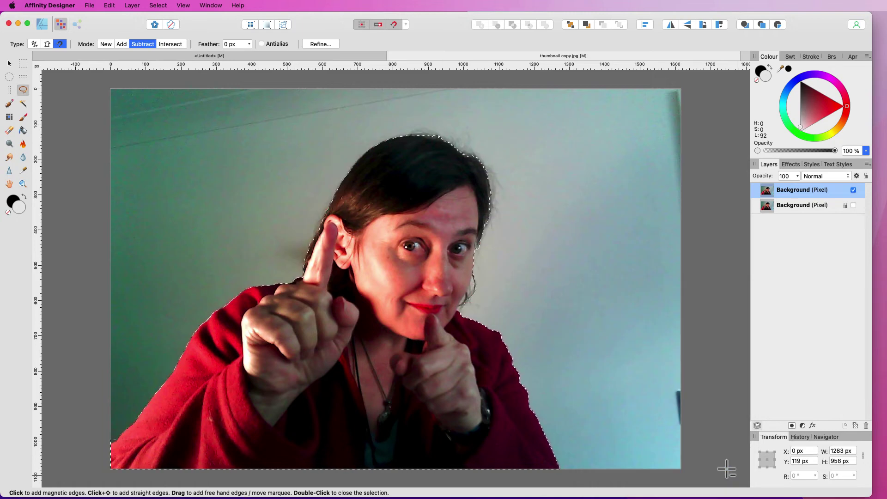
pyautogui.rightClick(808, 189)
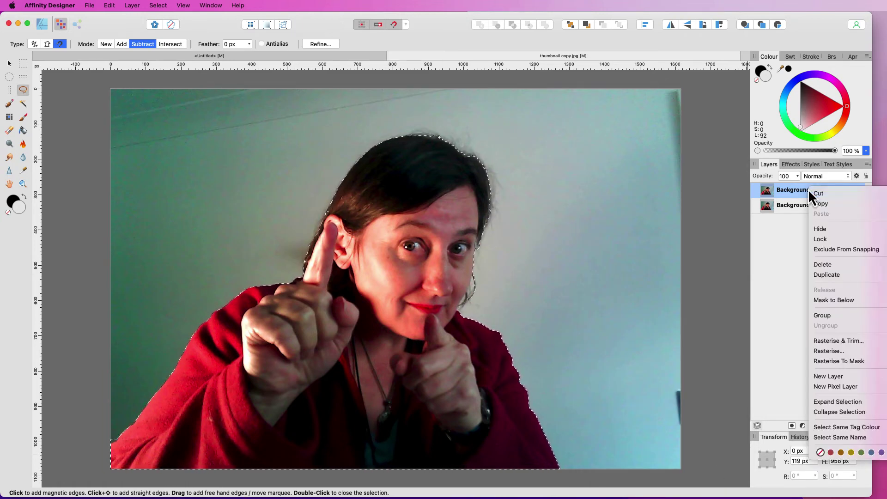
pyautogui.click(832, 352)
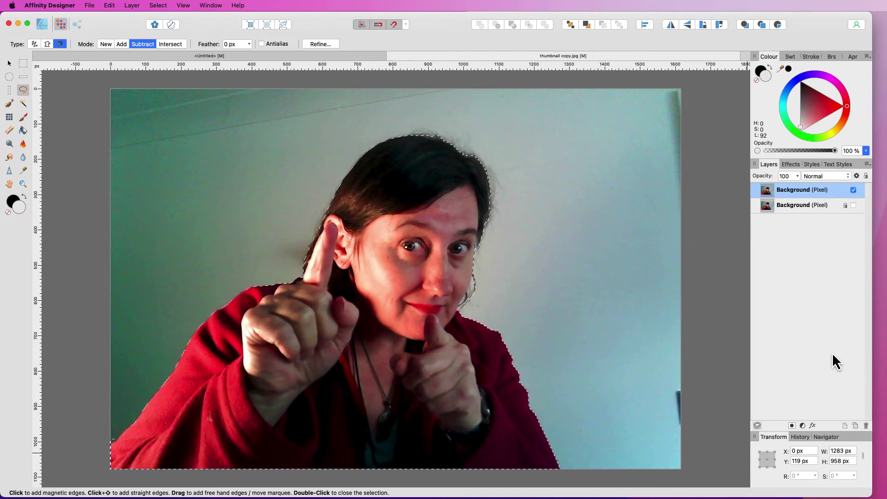
# Step: Duplicate the cut-out layer, deselect, and hide the photo layers so the canvas is blank
pyautogui.press('super+j')
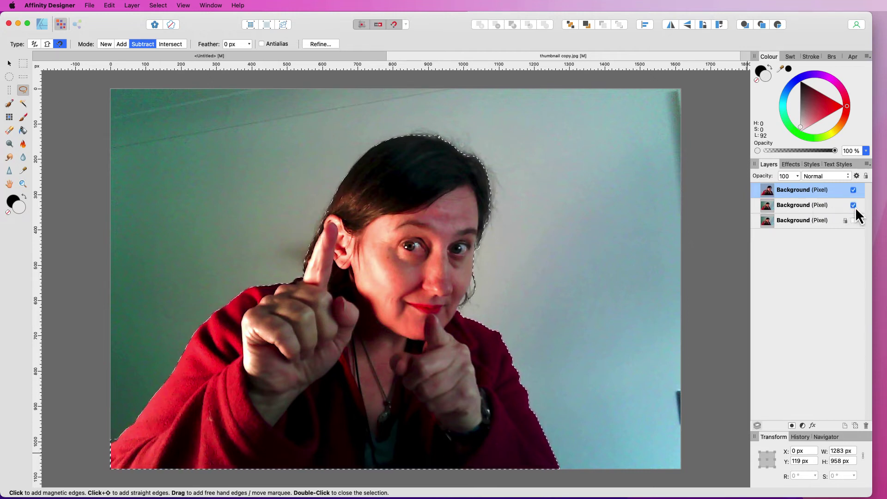
pyautogui.click(854, 205)
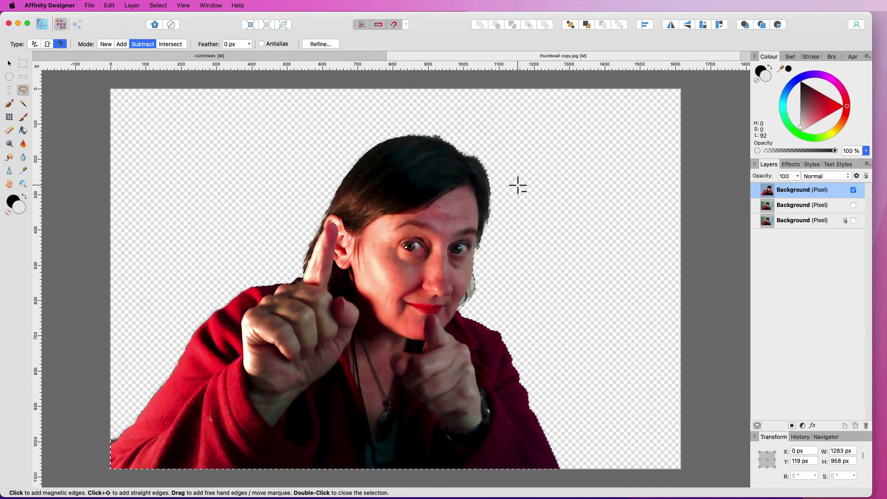
pyautogui.press('super+d')
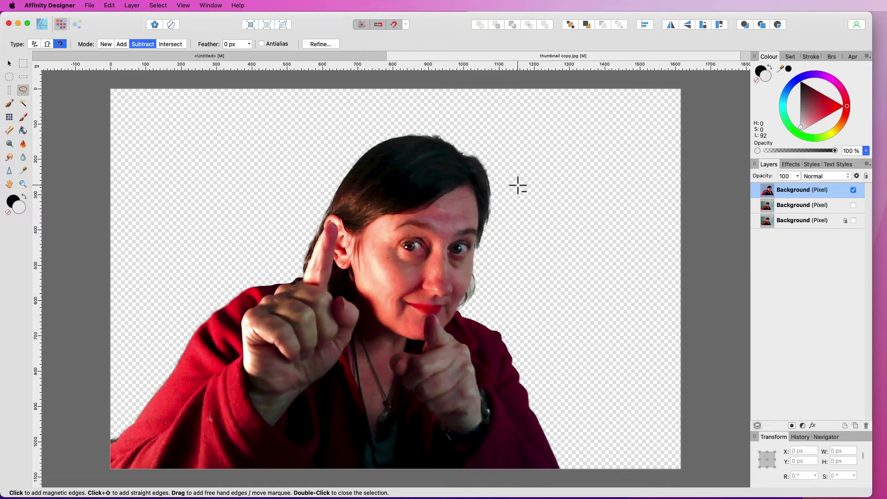
pyautogui.click(854, 190)
# Step: Duplicate the original bottom photo layer and make the copy visible
pyautogui.click(817, 223)
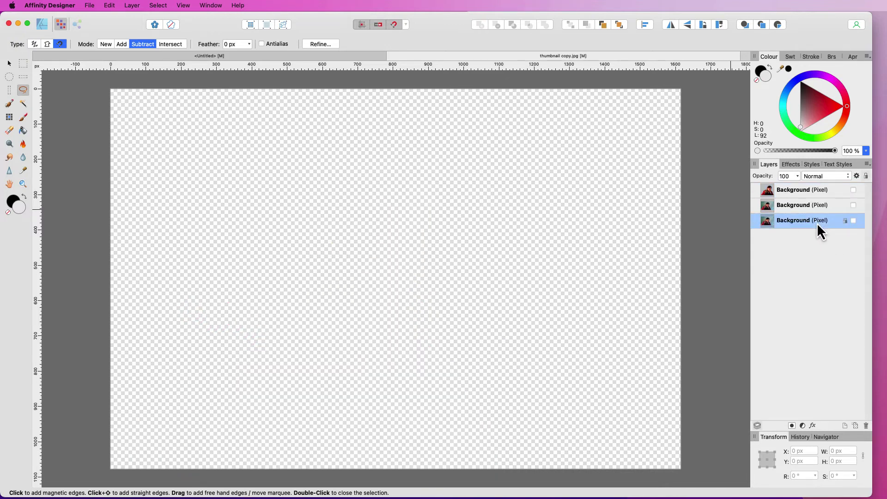
pyautogui.rightClick(817, 223)
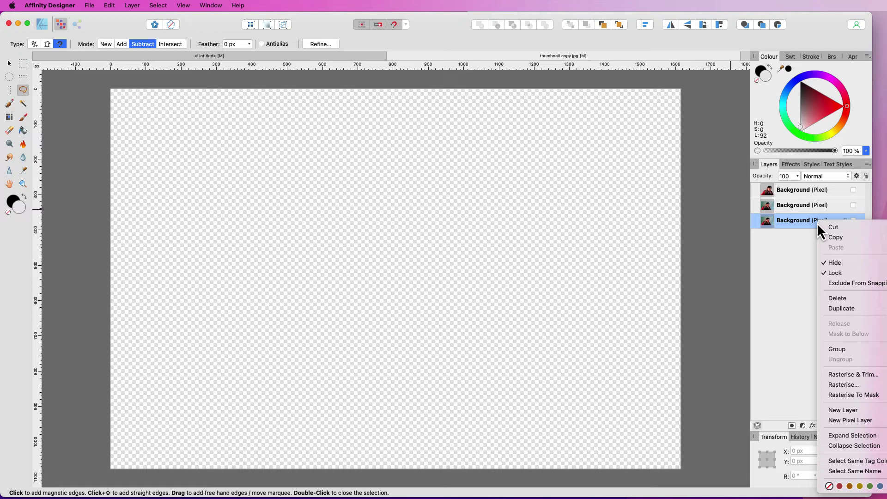
pyautogui.click(840, 307)
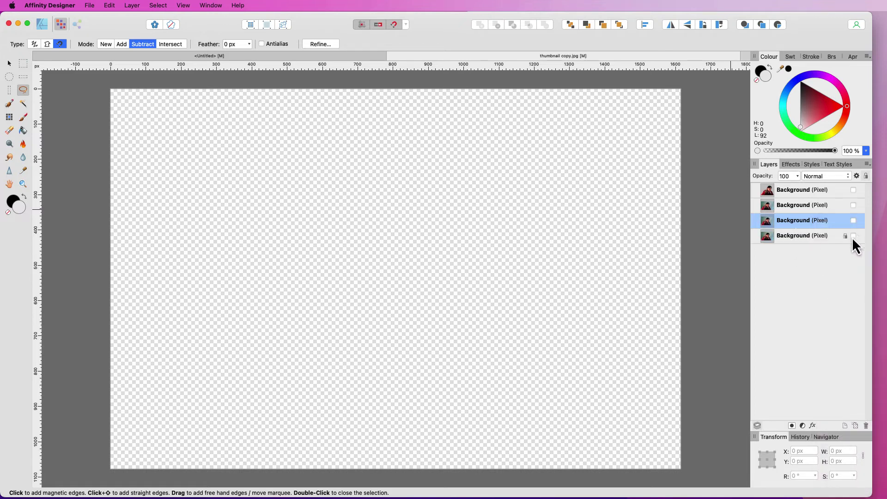
pyautogui.click(853, 220)
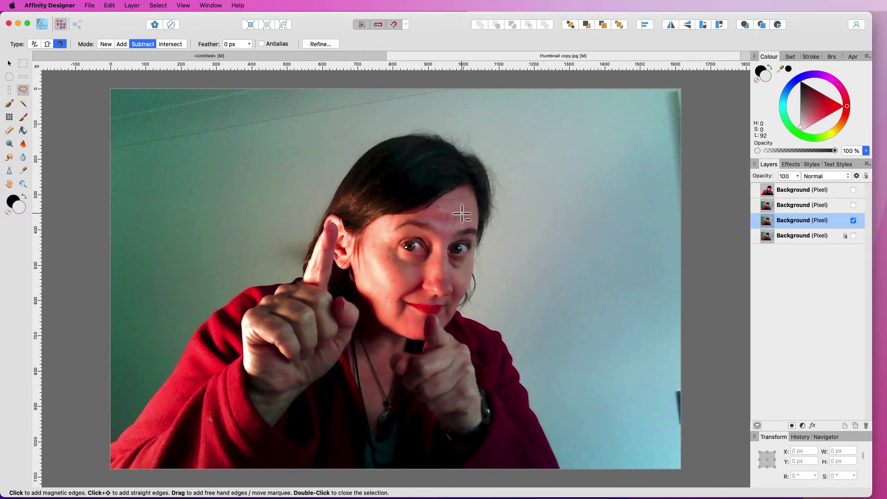
# Step: Paint a loose selection of the background with the Selection Brush, alternating Add and Subtract
pyautogui.click(9, 104)
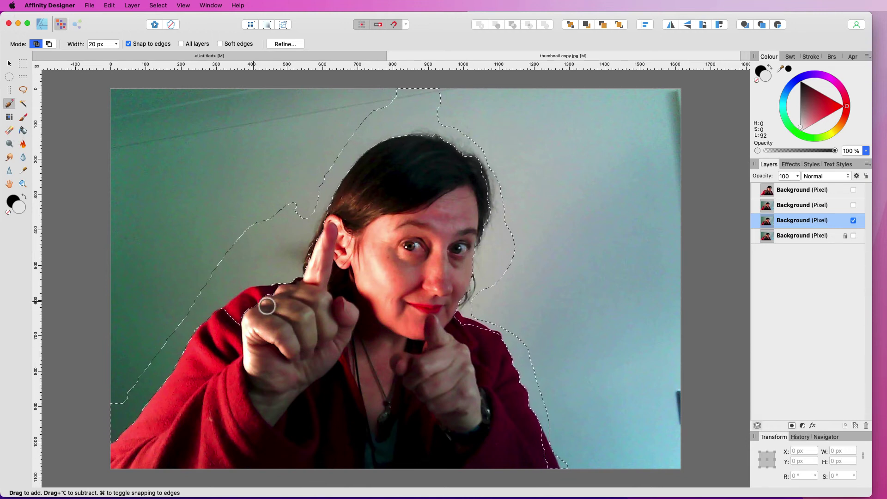
pyautogui.click(49, 44)
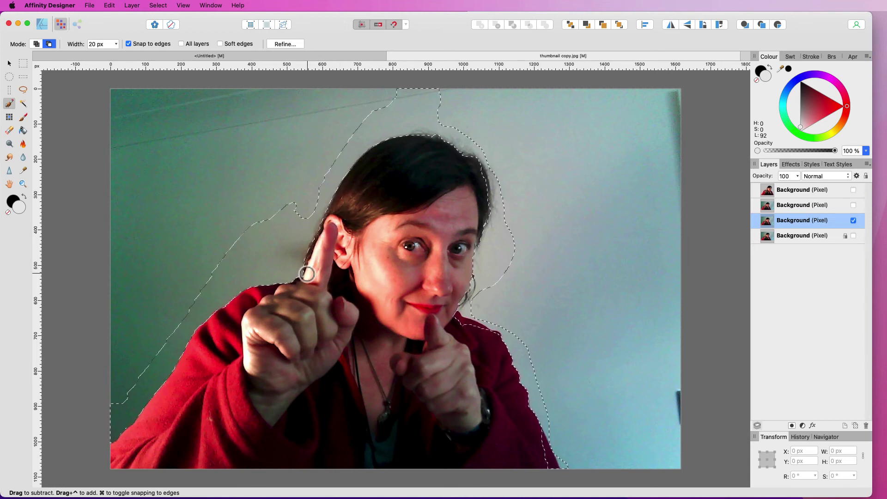
pyautogui.click(39, 44)
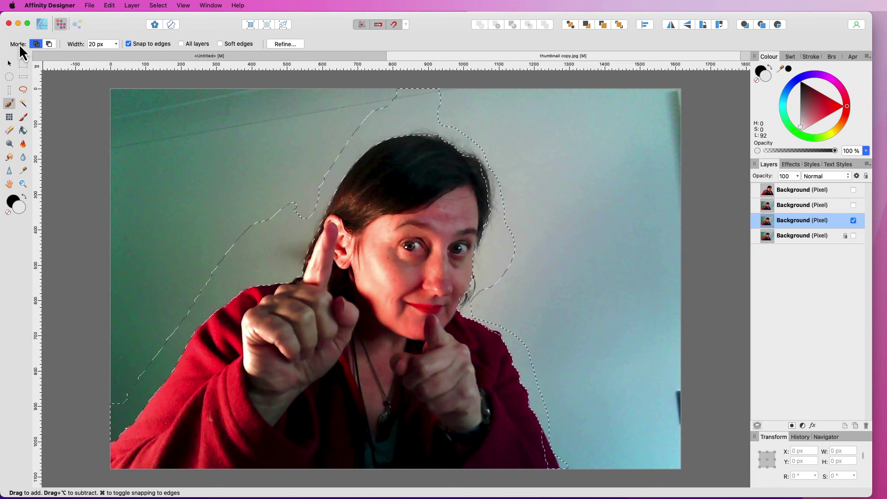
pyautogui.click(49, 44)
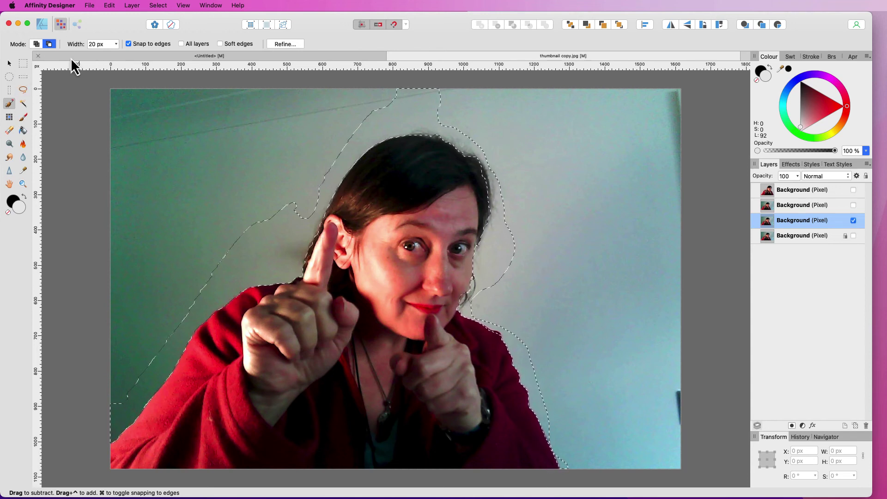
pyautogui.click(37, 44)
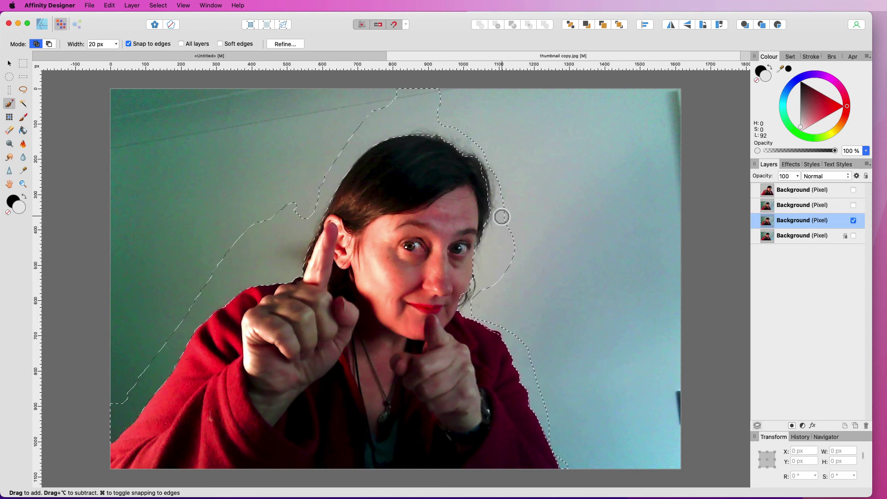
# Step: Widen the Selection Brush to 190 px and paint the remaining background into the selection
pyautogui.moveTo(502, 217)
pyautogui.mouseDown()
pyautogui.moveTo(598, 180)
pyautogui.moveTo(631, 147)
pyautogui.mouseUp()
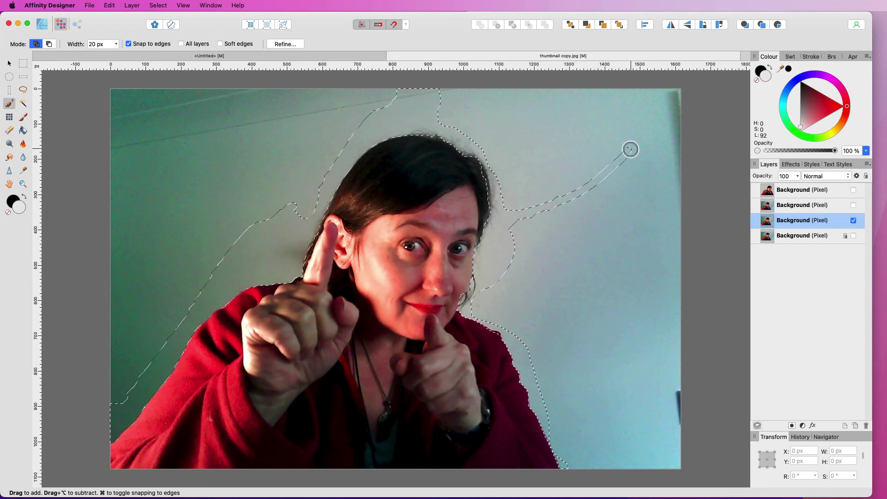
pyautogui.click(116, 44)
pyautogui.moveTo(117, 56); pyautogui.dragTo(147, 54)
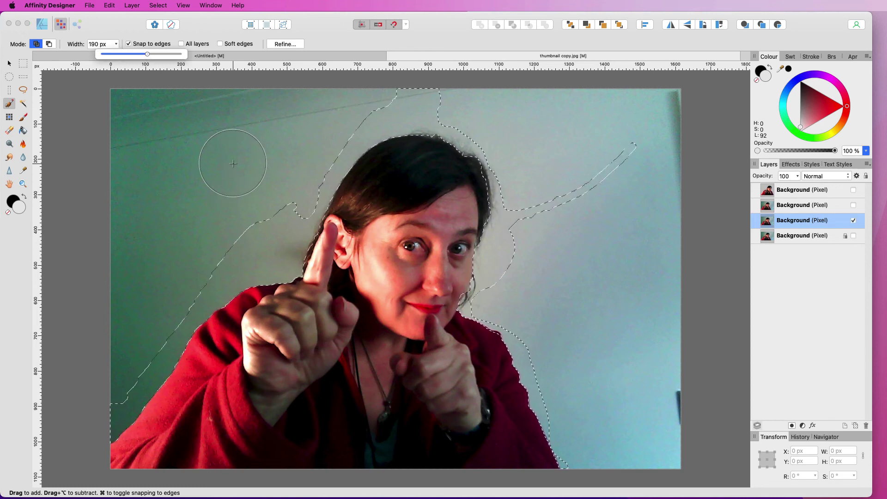
pyautogui.moveTo(233, 164)
pyautogui.mouseDown()
pyautogui.moveTo(148, 109)
pyautogui.moveTo(630, 135)
pyautogui.moveTo(664, 128)
pyautogui.moveTo(639, 184)
pyautogui.moveTo(653, 198)
pyautogui.moveTo(622, 237)
pyautogui.moveTo(563, 210)
pyautogui.moveTo(664, 303)
pyautogui.moveTo(681, 359)
pyautogui.moveTo(709, 263)
pyautogui.mouseUp()
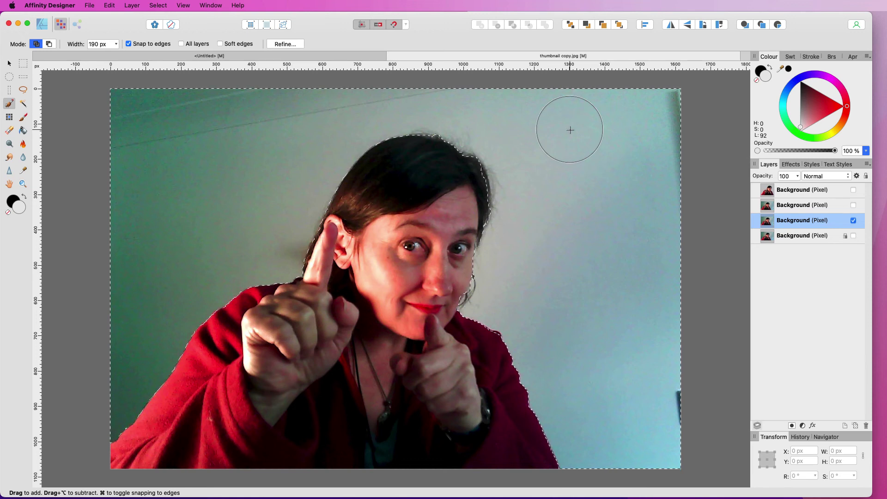
# Step: Subtract along the cheek with a 22 px brush, then open Refine Selection
pyautogui.click(49, 44)
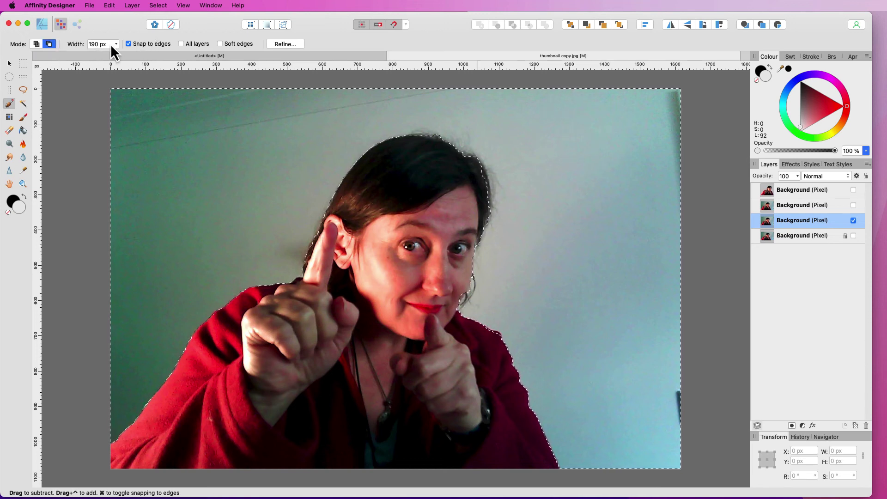
pyautogui.click(115, 44)
pyautogui.moveTo(114, 55); pyautogui.dragTo(85, 54)
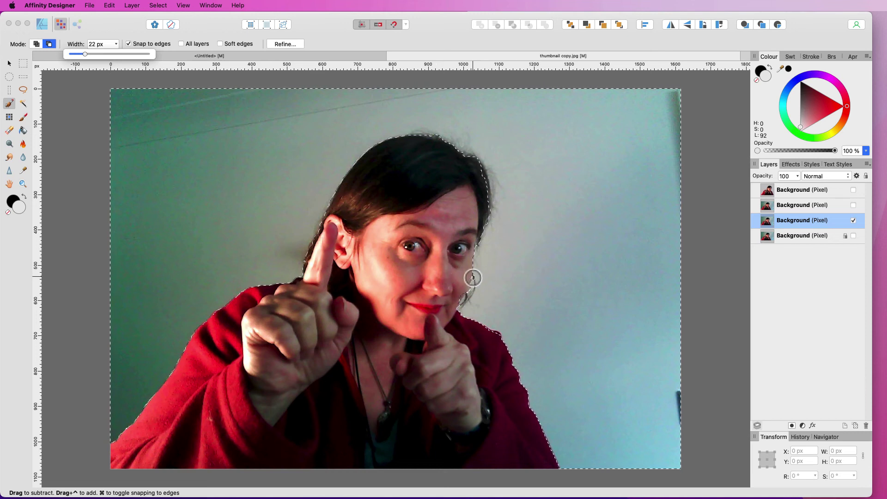
pyautogui.moveTo(471, 279); pyautogui.dragTo(460, 309)
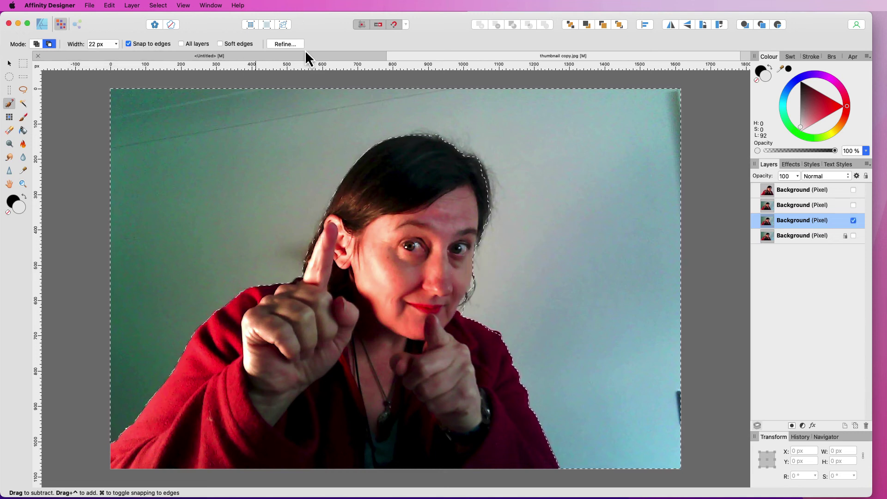
pyautogui.click(287, 44)
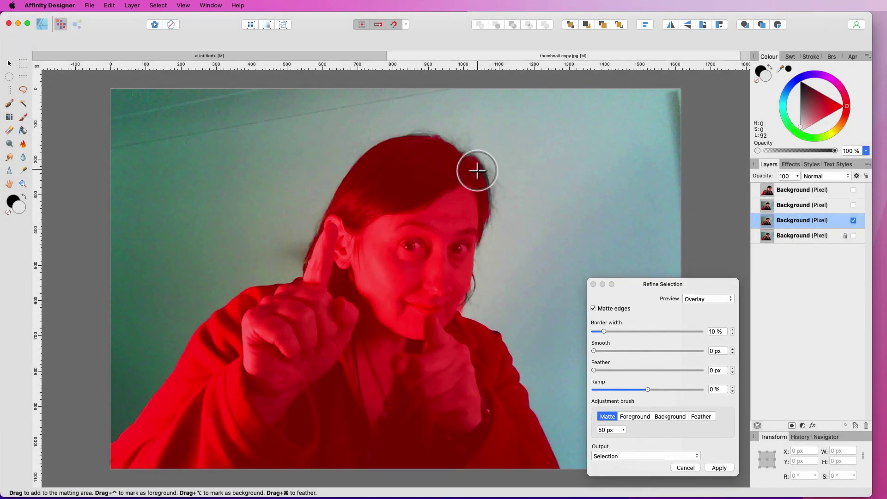
# Step: Matte-brush the hair and cheek edges and apply the refined selection
pyautogui.moveTo(487, 202); pyautogui.dragTo(487, 222)
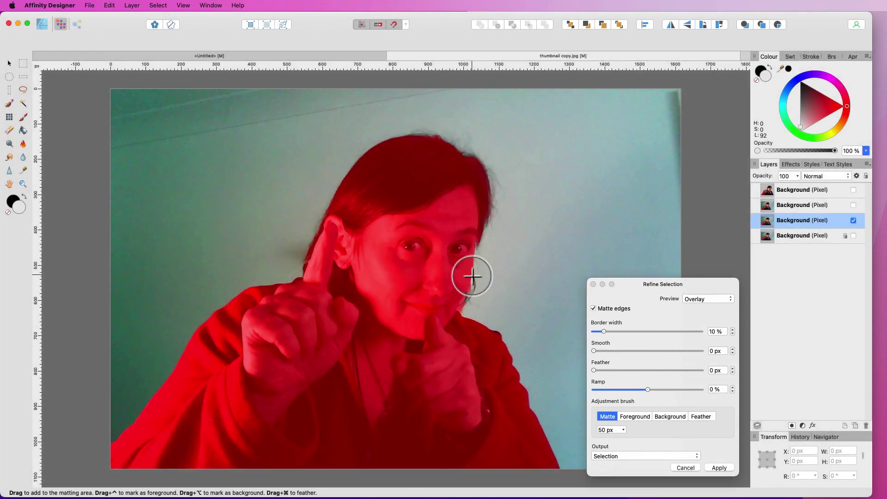
pyautogui.moveTo(470, 275); pyautogui.dragTo(463, 308)
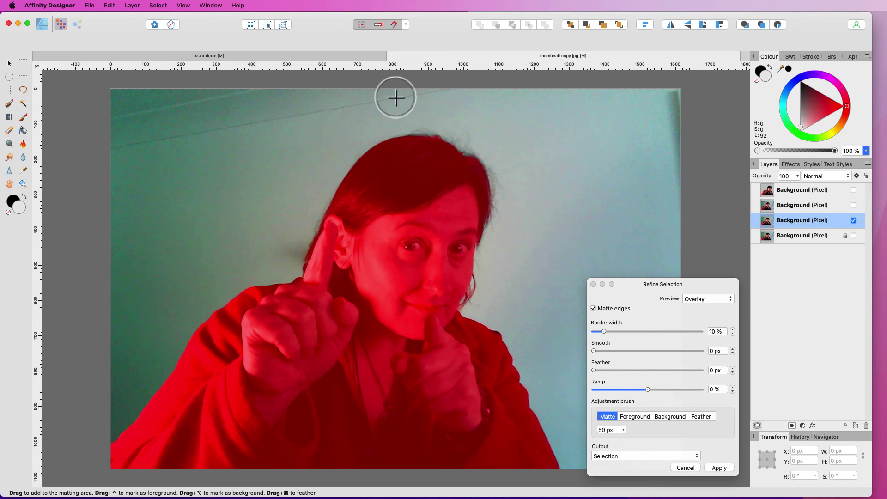
pyautogui.click(719, 468)
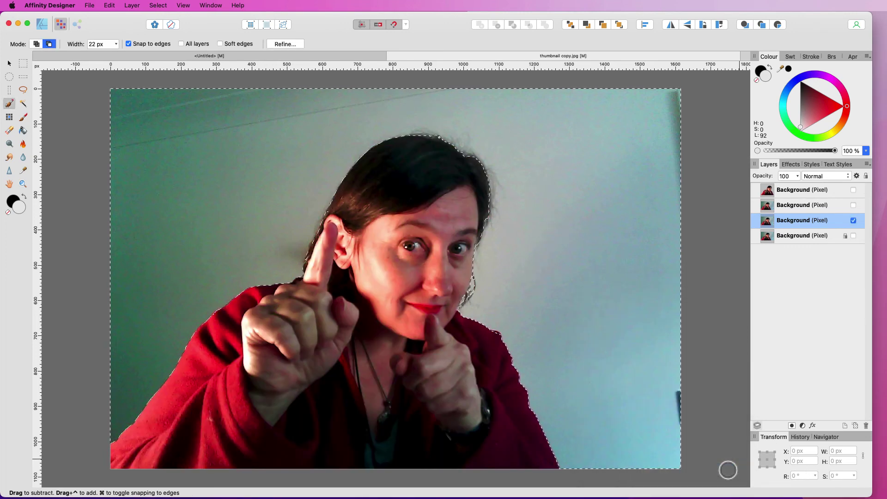
# Step: Delete the selected wall background on the photo layer and deselect
pyautogui.rightClick(812, 222)
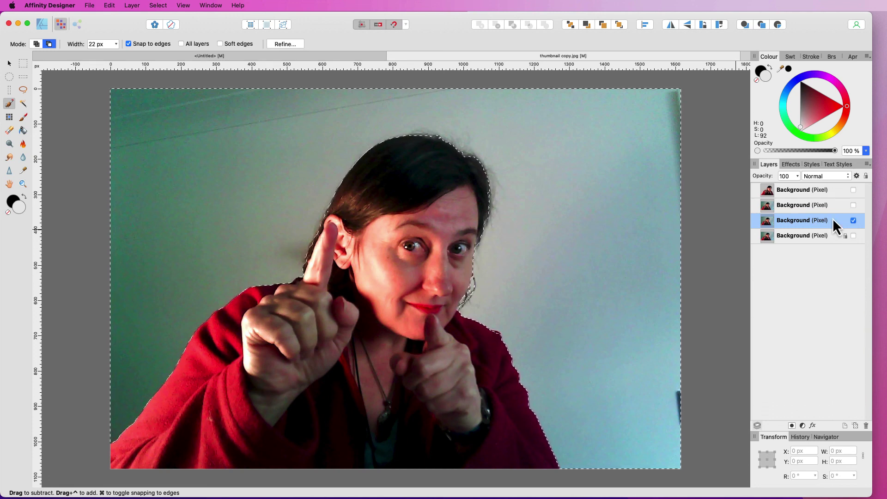
pyautogui.press('Delete')
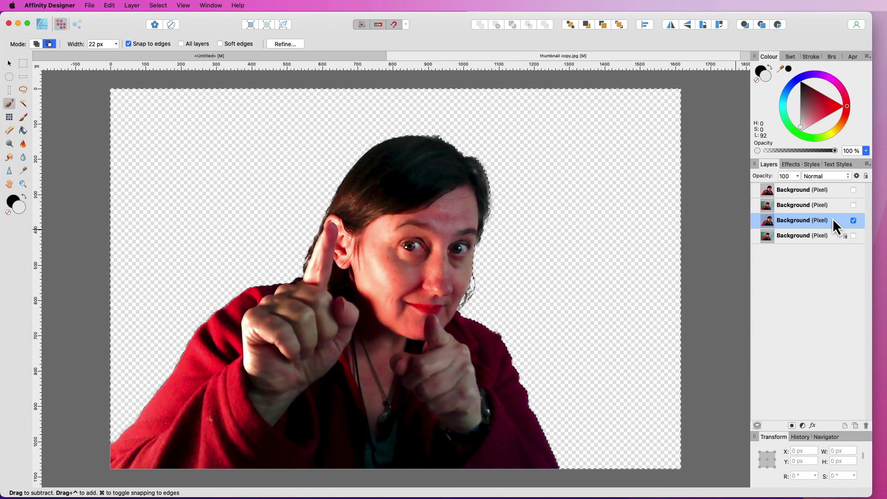
pyautogui.press('super+d')
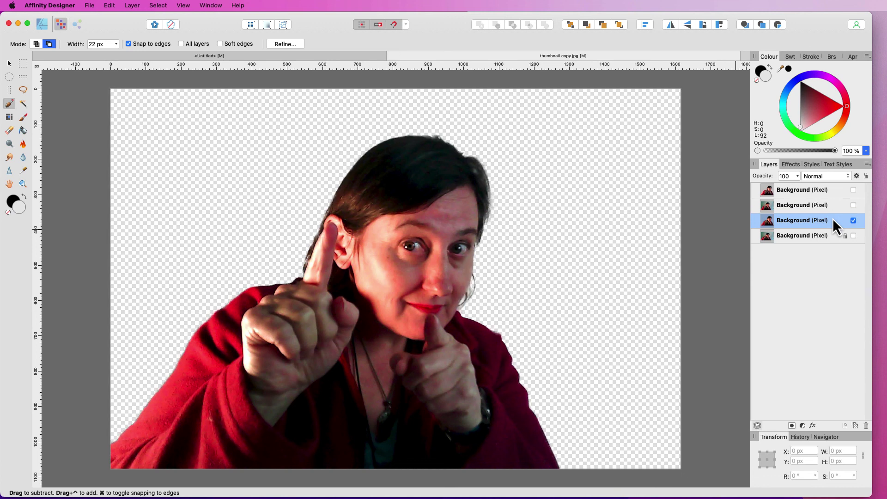